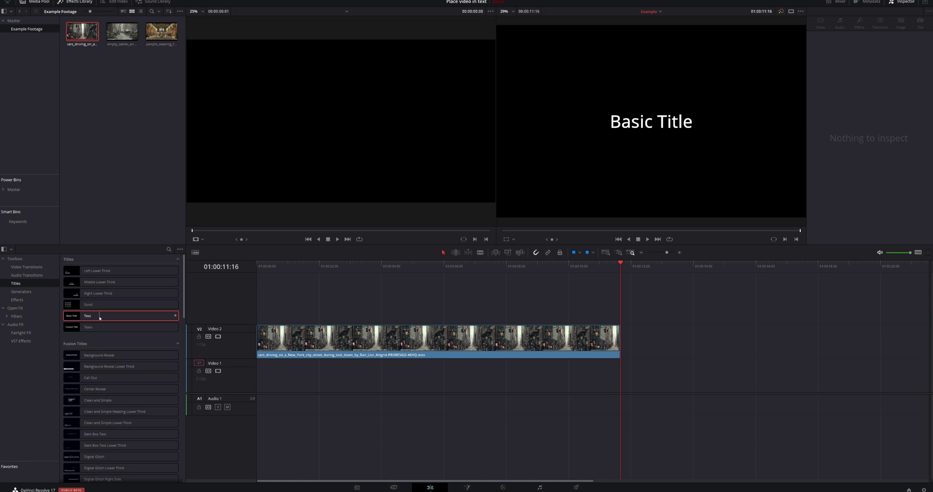
Step: Add a Text title on Video 1 beneath the street clip and extend it to the clip's full length
drag(99, 317, 260, 379)
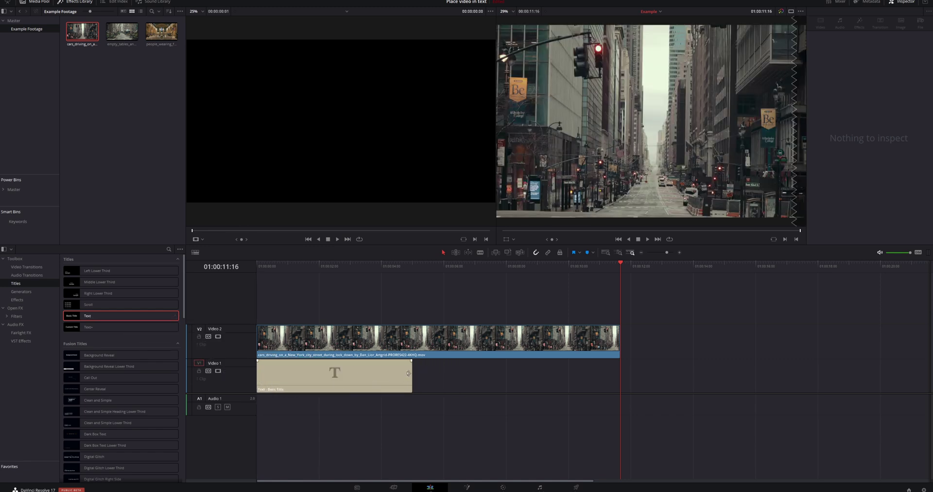
drag(411, 376, 614, 382)
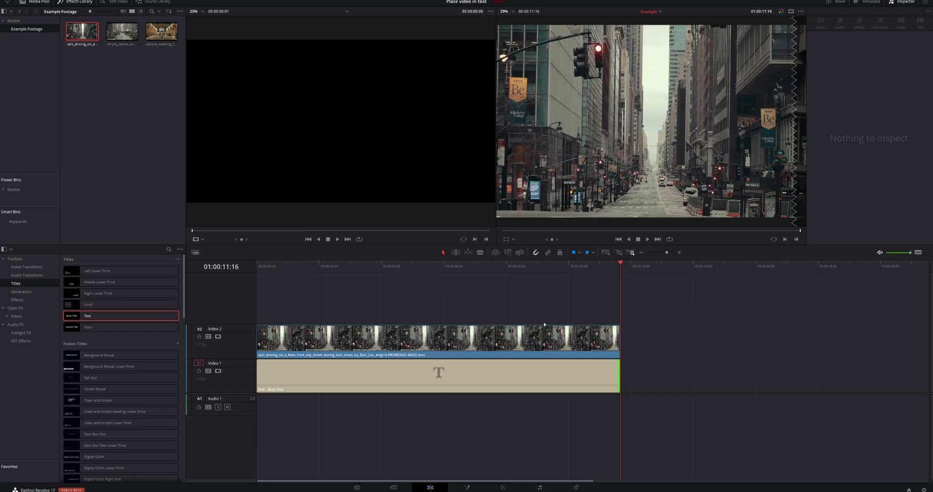
Step: Return the playhead to the timeline's start and disable the Video 2 track holding the street clip
click(544, 325)
key(Home)
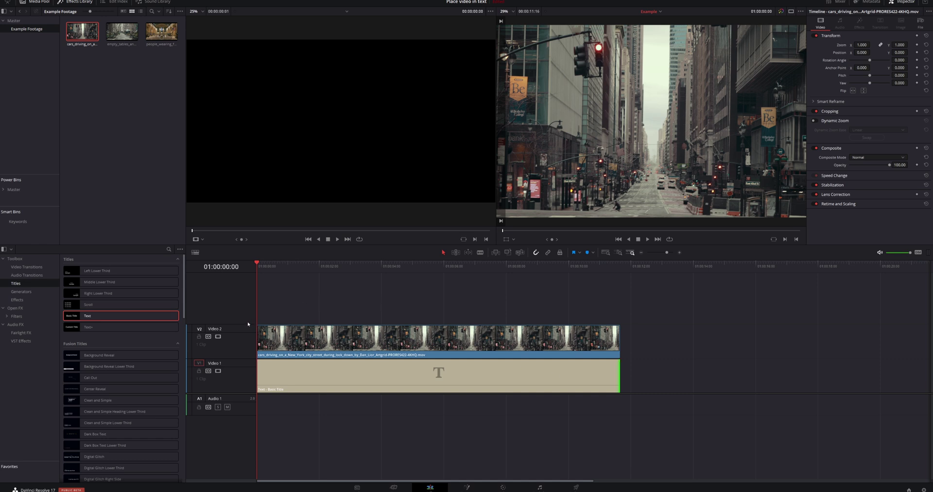
click(218, 337)
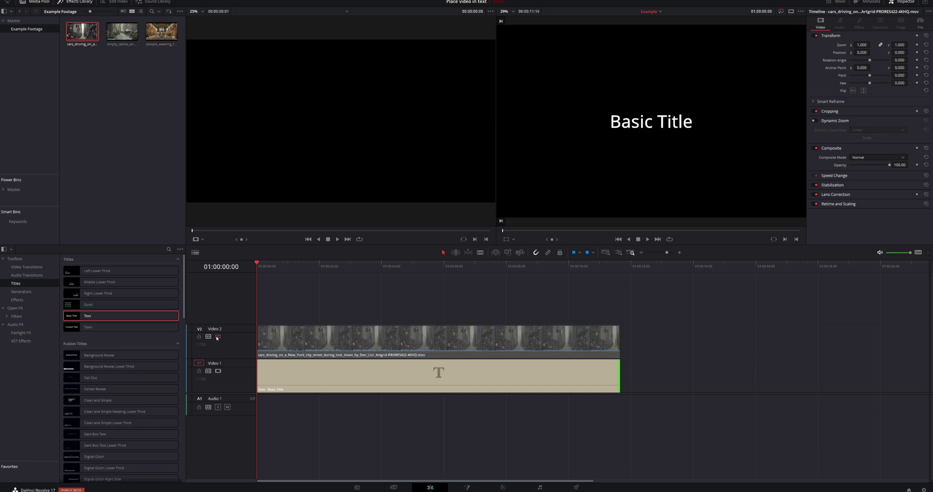
Step: Replace the title's text with "TRANSPARENT" and "TEXT" on two lines
click(357, 378)
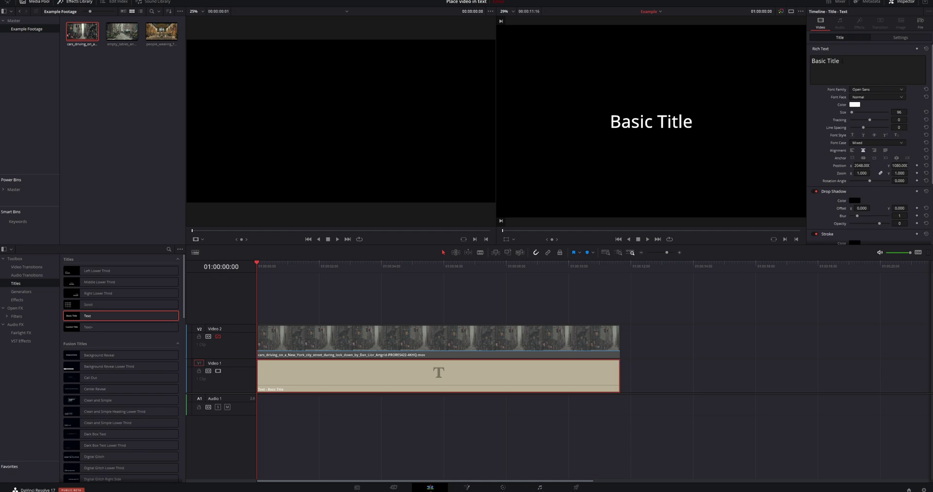
triple_click(842, 61)
text(TR)
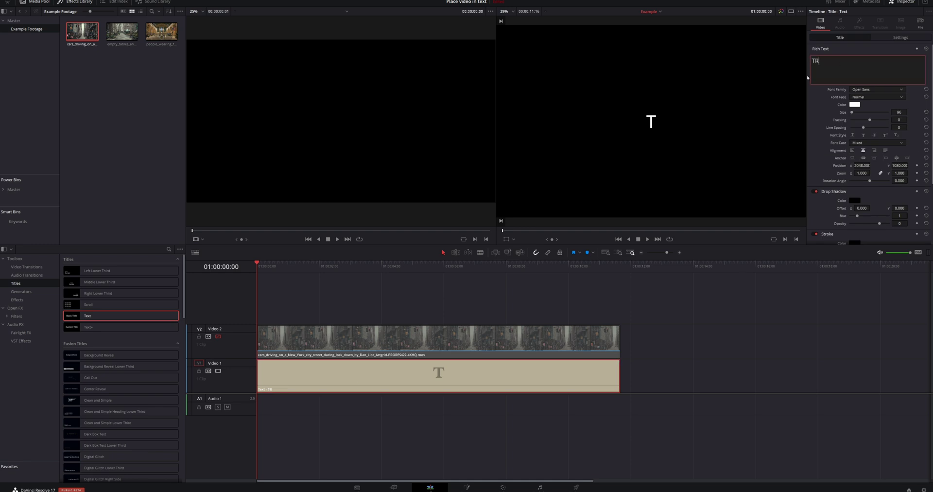
text(ANS)
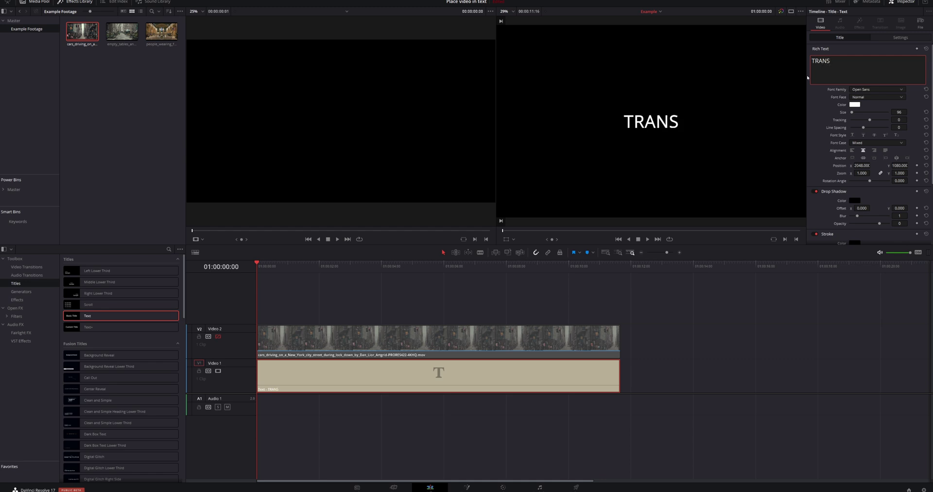
text(PAR)
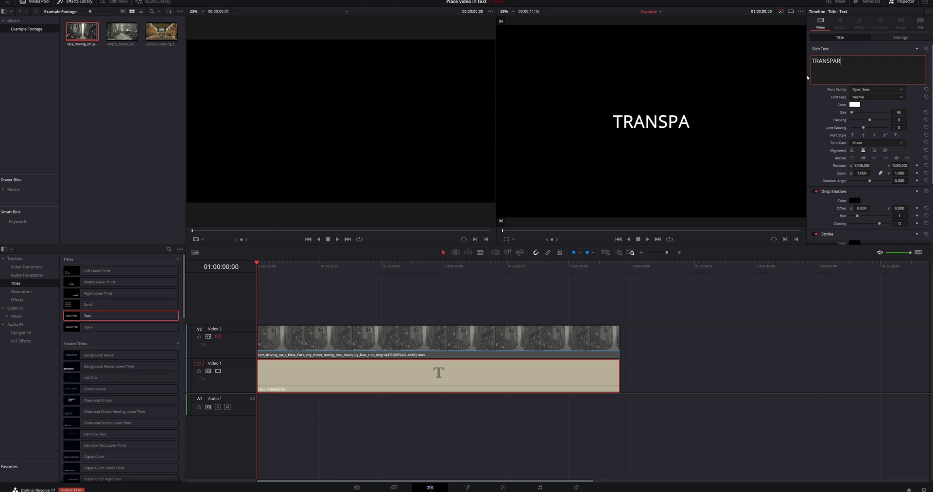
text(ENT)
key(Return)
text(TEX)
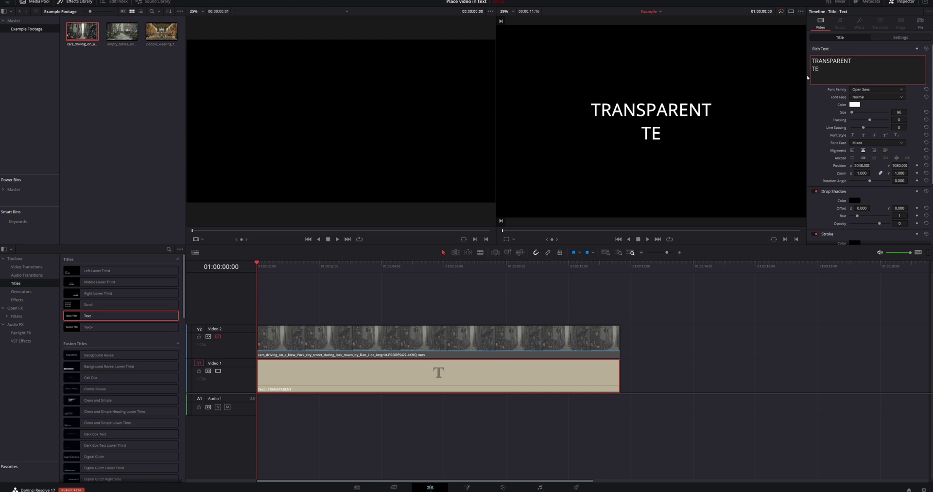
text(T)
Step: Format the title in Bebas Neue Bold with tracking 32 and size 305
click(869, 90)
key(b)
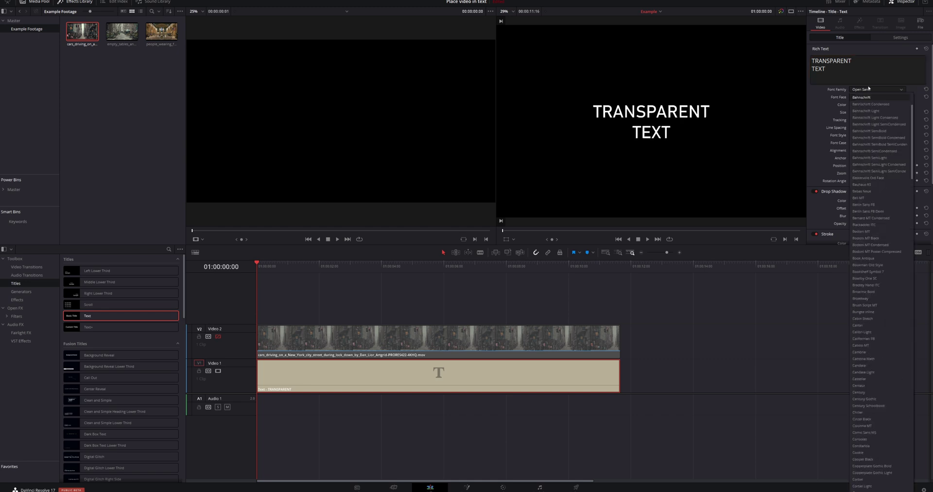
click(878, 191)
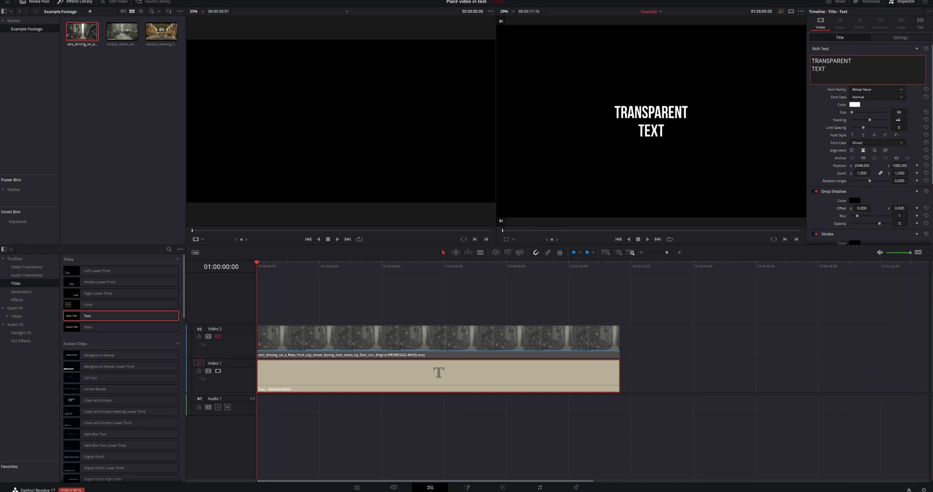
drag(898, 120, 914, 120)
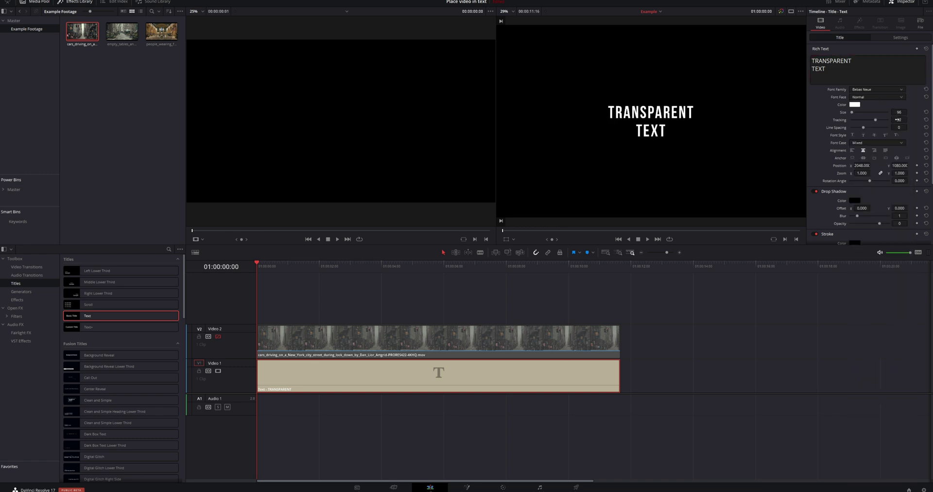
click(874, 98)
click(874, 104)
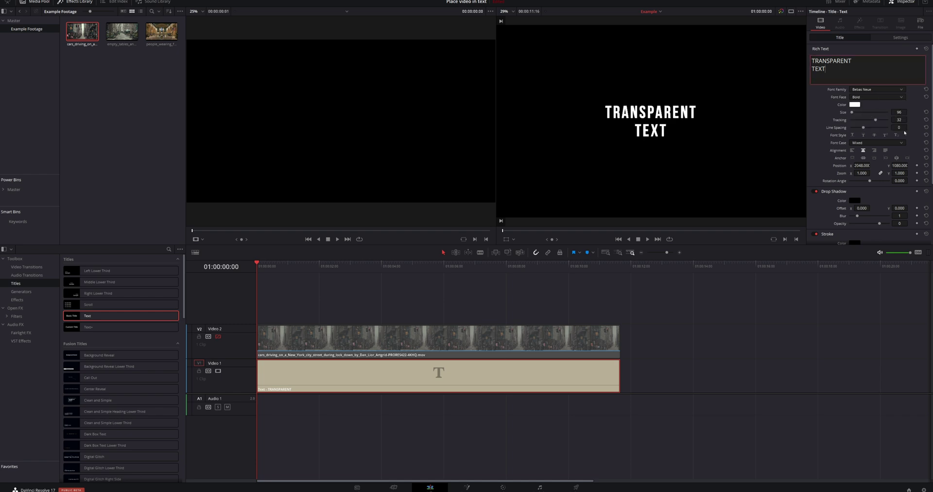
drag(897, 112, 908, 112)
click(897, 112)
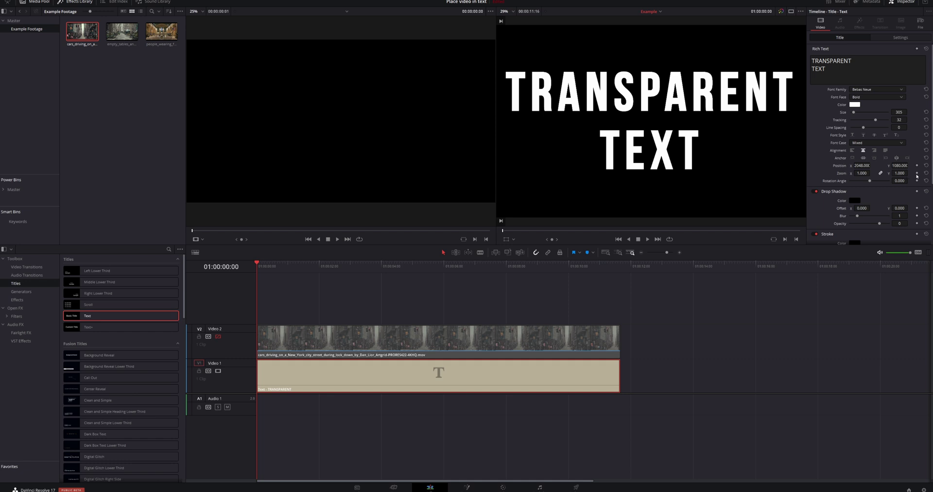
Step: Keyframe the title's zoom from 1.000 at the start to 0.600 on its last frame
click(619, 267)
key(Left)
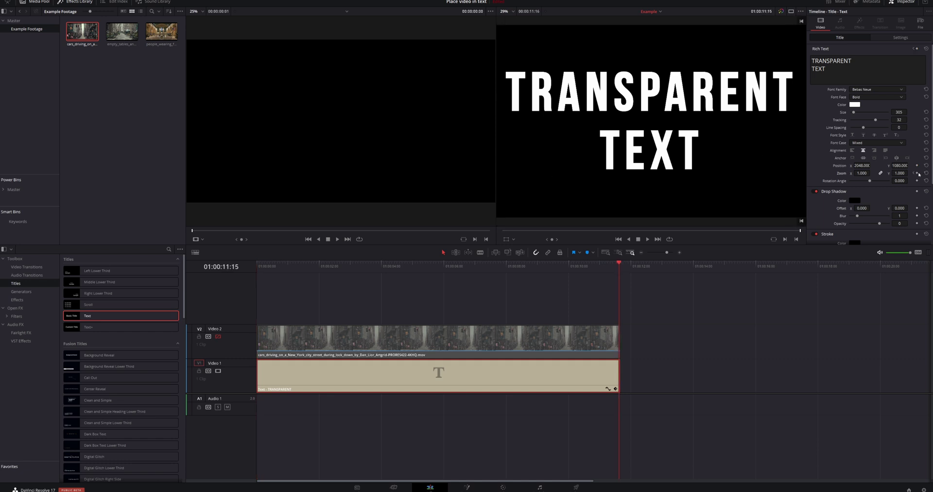
click(899, 173)
text(.6)
key(Return)
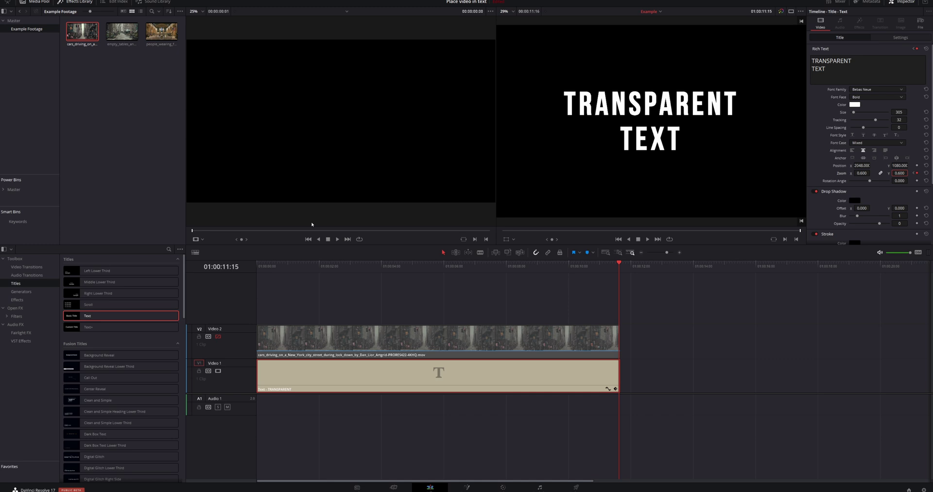
Step: Play the title from the beginning to check its zoom animation, then return the playhead to the start
key(Home)
key(space)
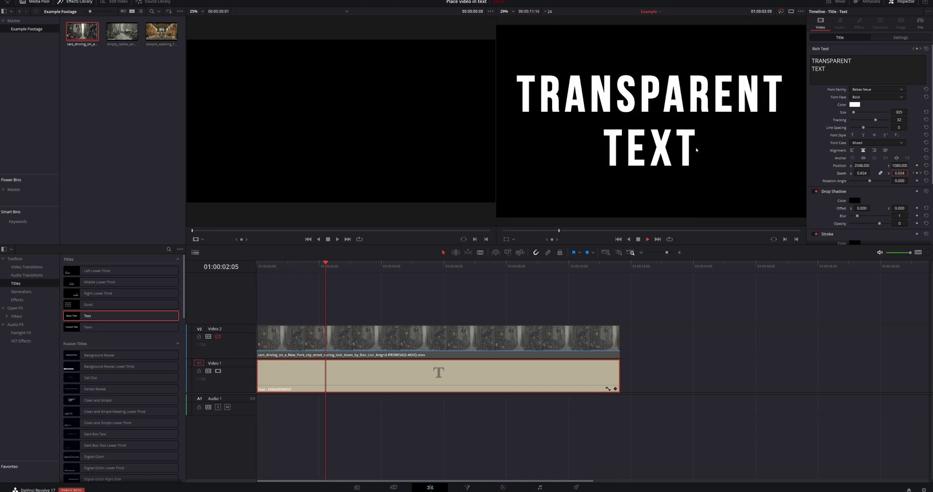
key(space)
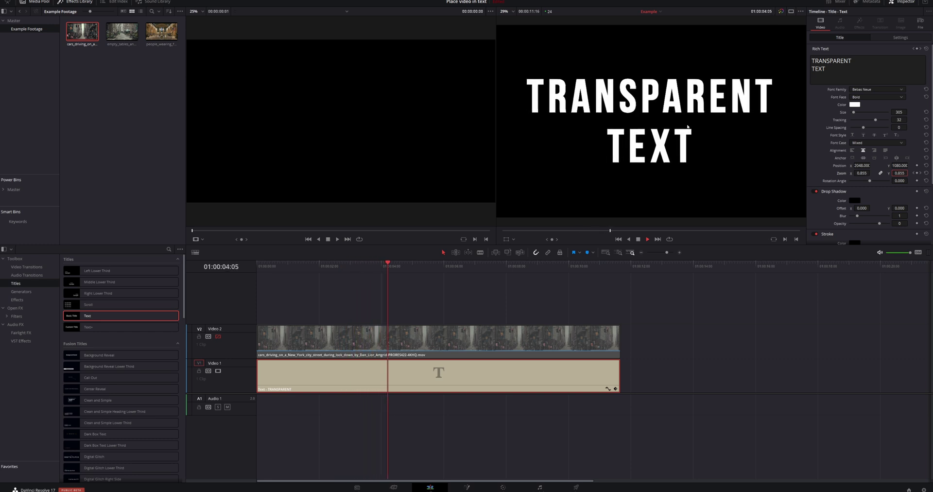
key(Home)
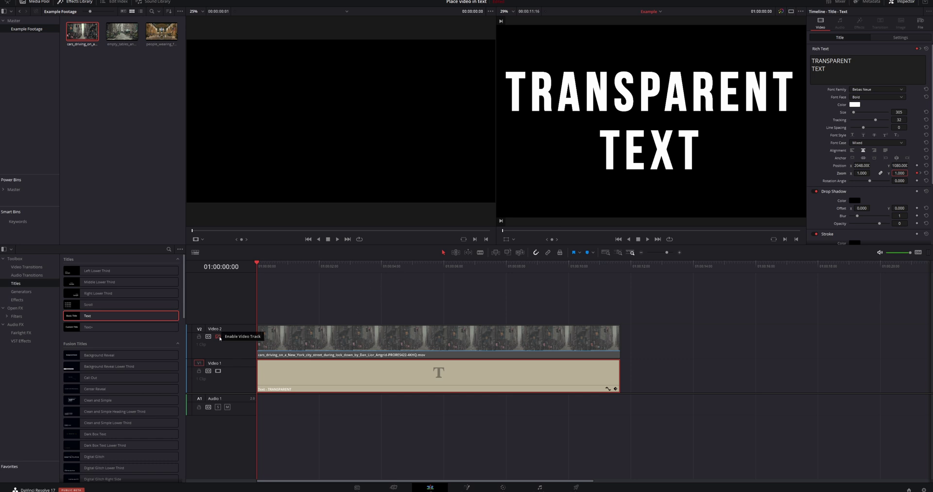
Step: Re-enable Video 2 with the street clip's composite mode set to Darken, and play back the result
click(218, 336)
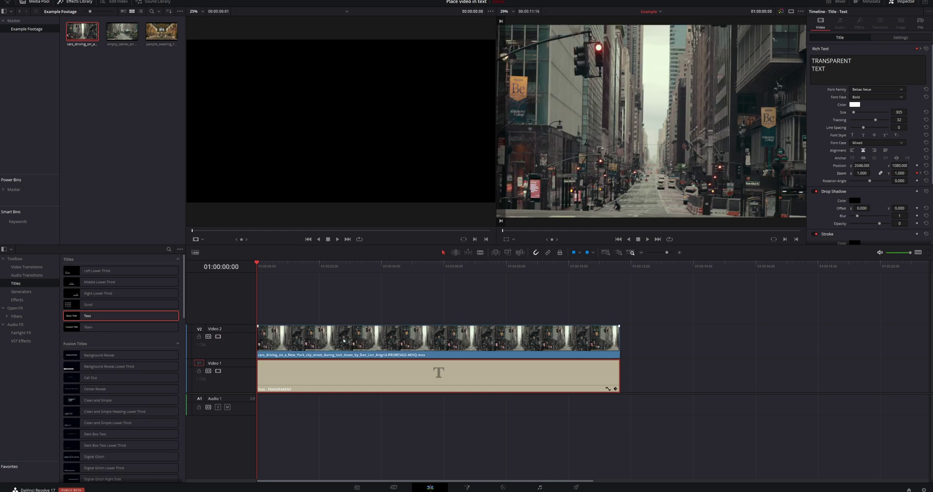
click(344, 341)
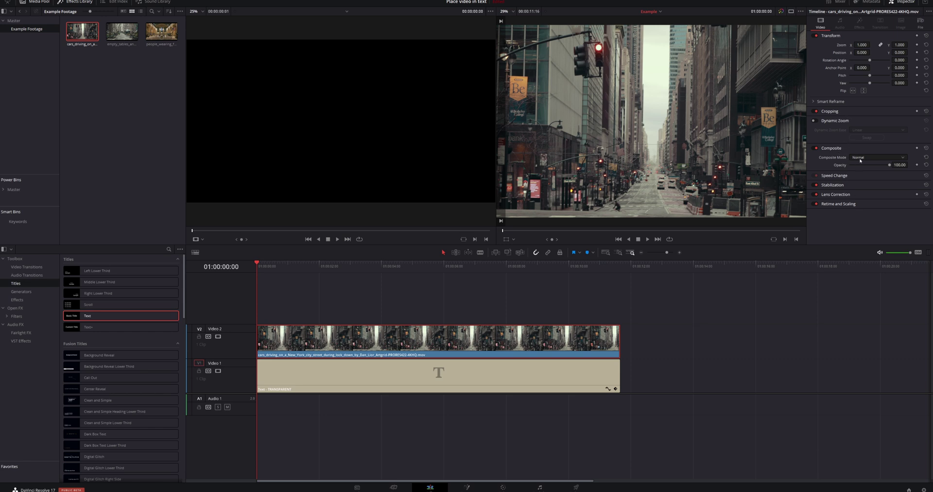
click(859, 158)
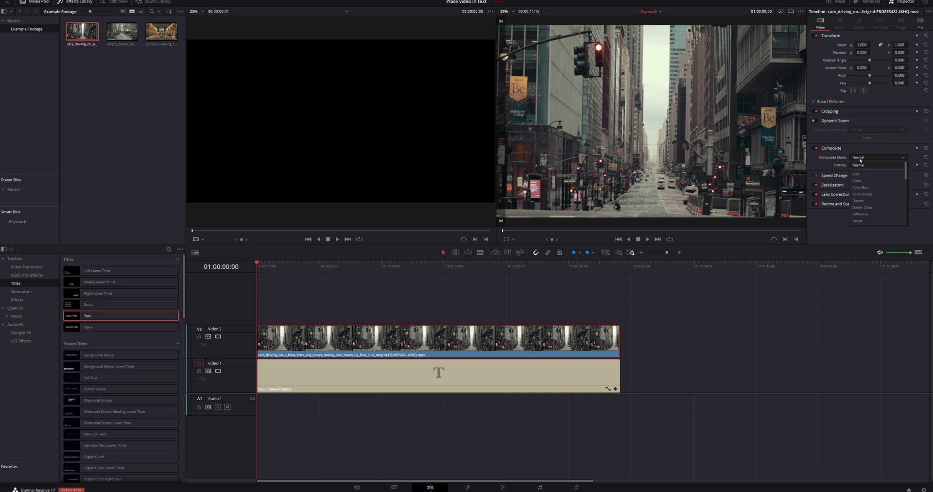
click(860, 201)
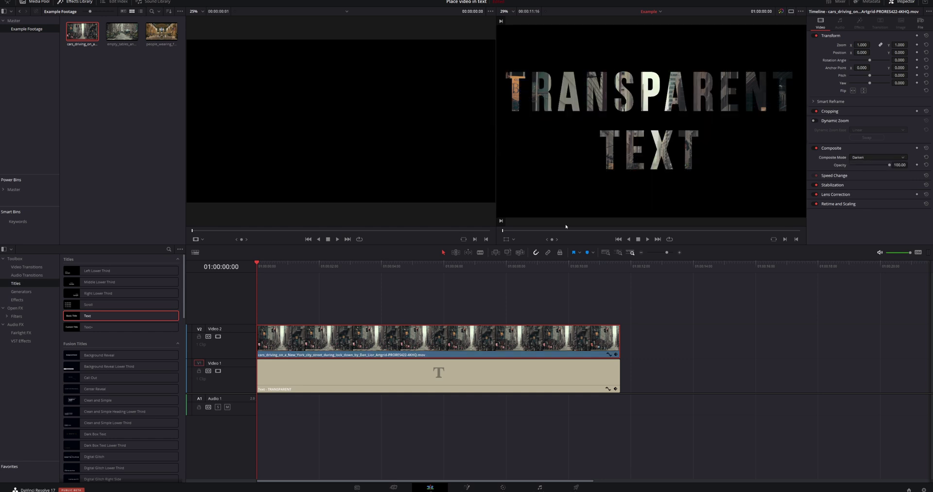
key(space)
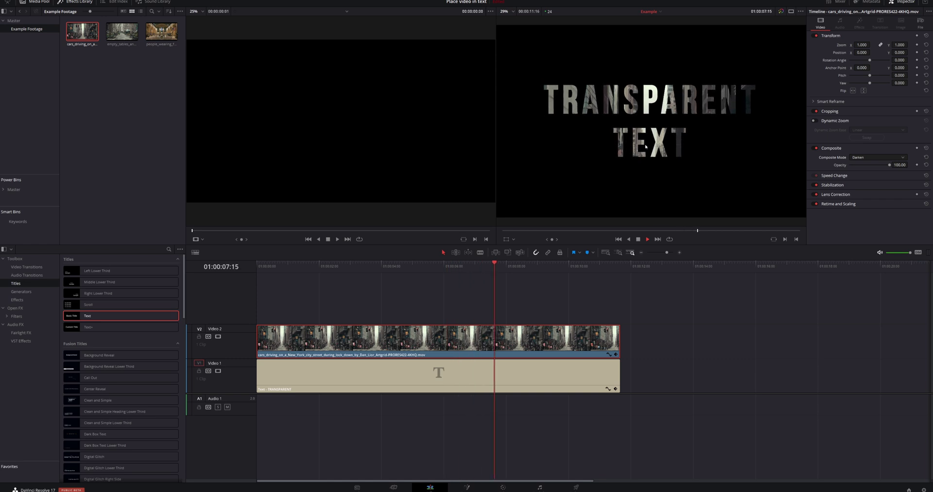
key(space)
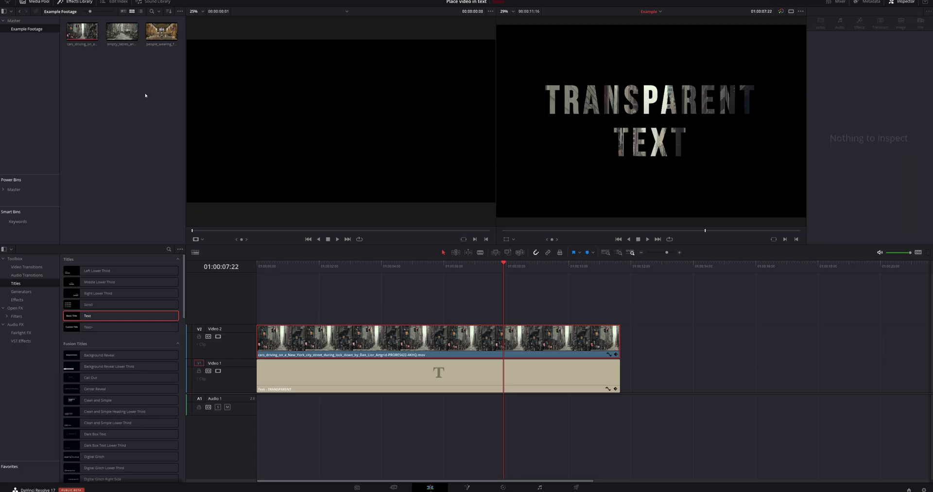
Step: Place the clip of people in the station after the title on Video 1 and convert it to a Fusion clip
drag(159, 33, 648, 391)
click(723, 378)
right_click(723, 378)
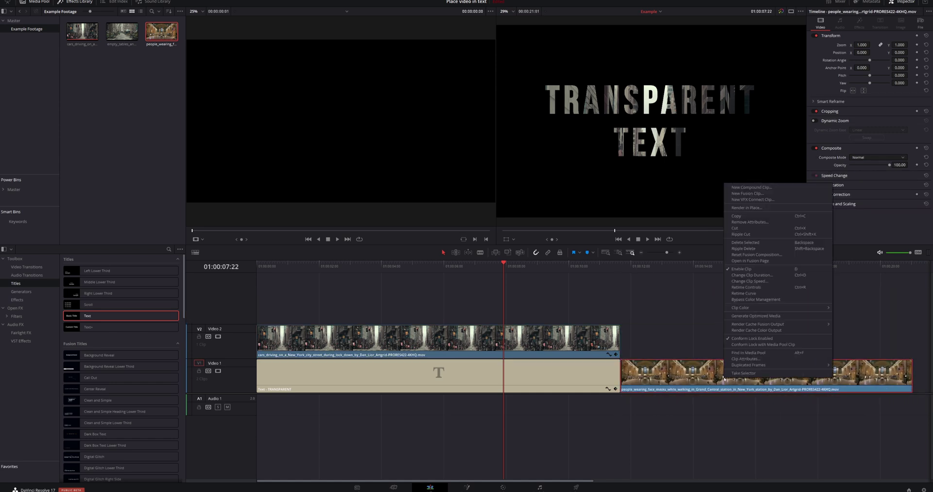
click(748, 194)
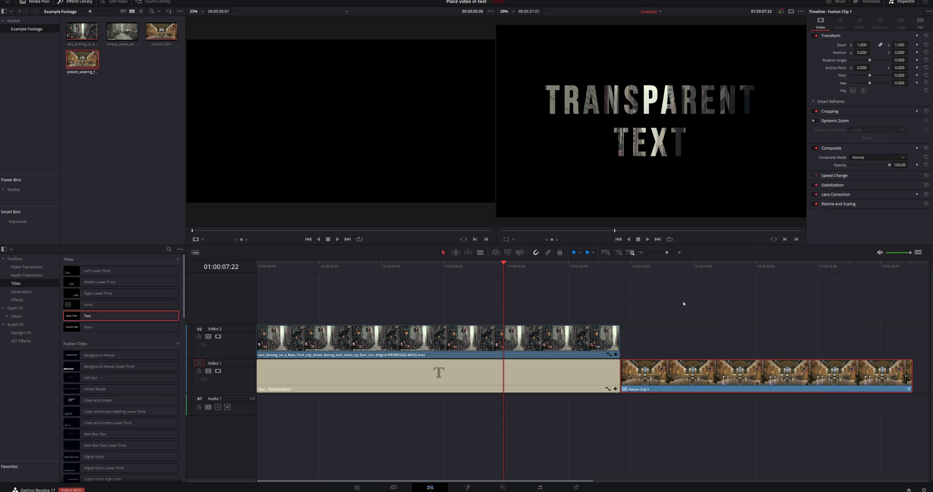
Step: Open the Fusion clip on the Fusion page and insert a Merge node with MediaIn1 as its foreground input
click(715, 271)
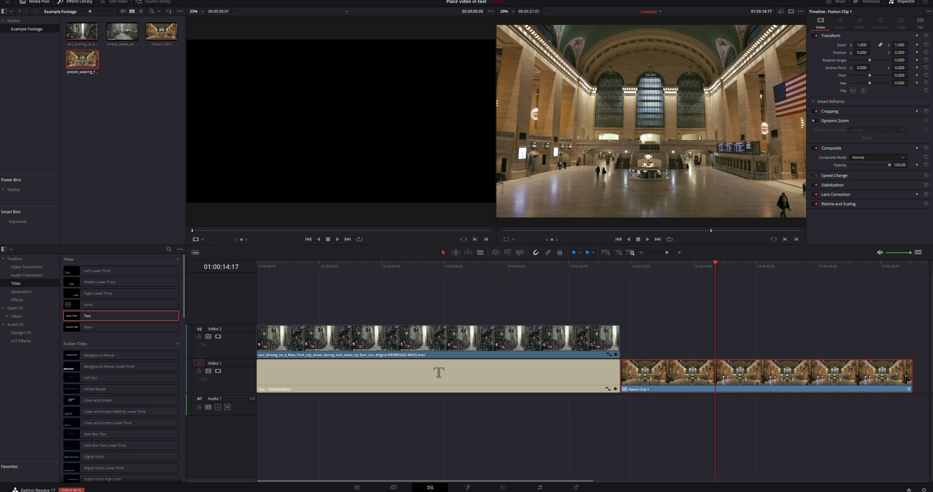
key(shift+5)
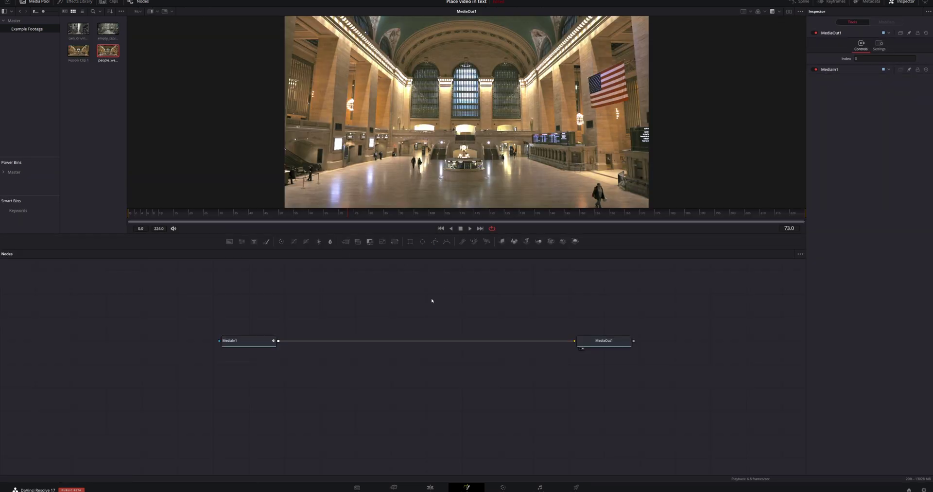
click(244, 343)
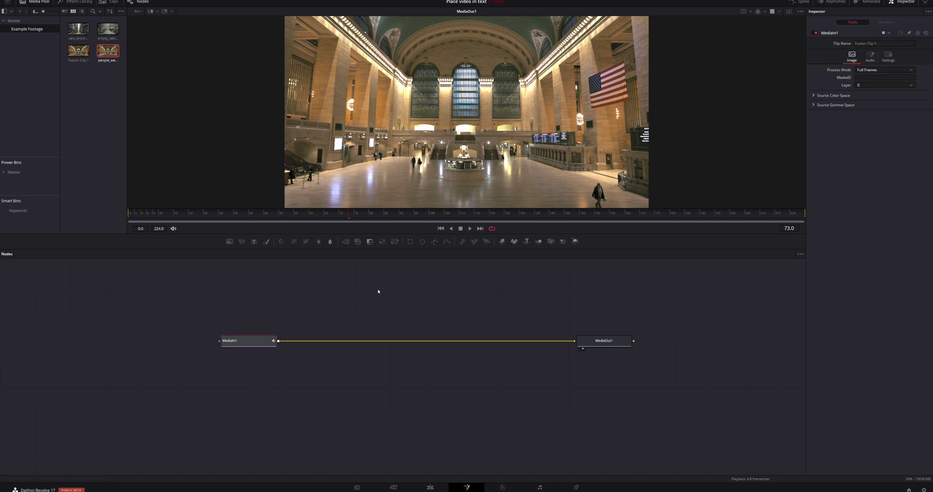
click(347, 244)
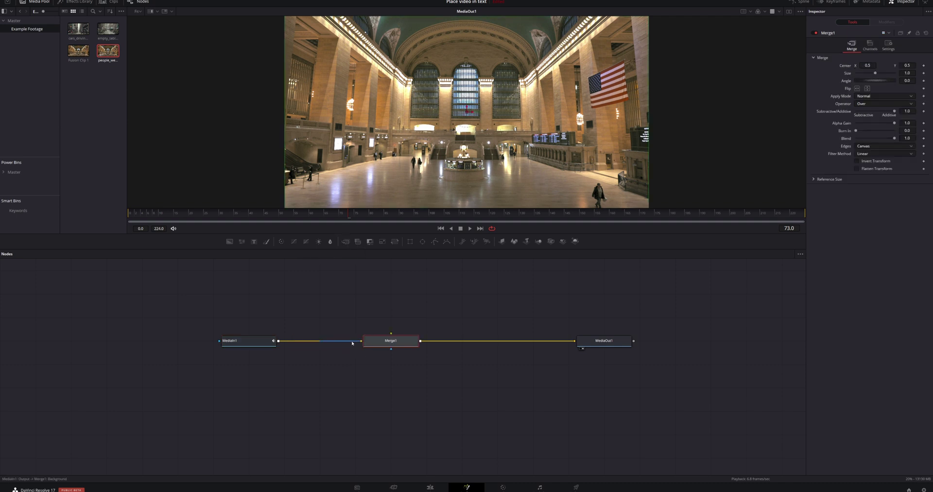
click(351, 343)
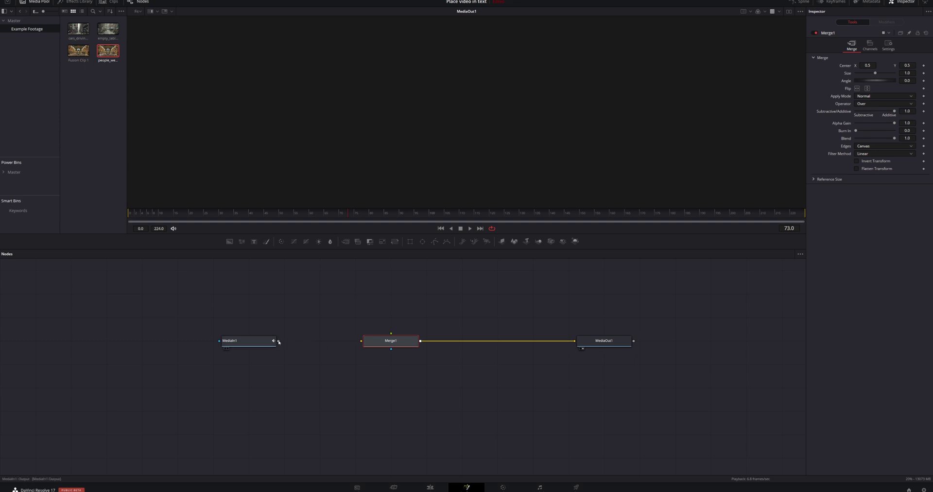
drag(279, 341, 443, 341)
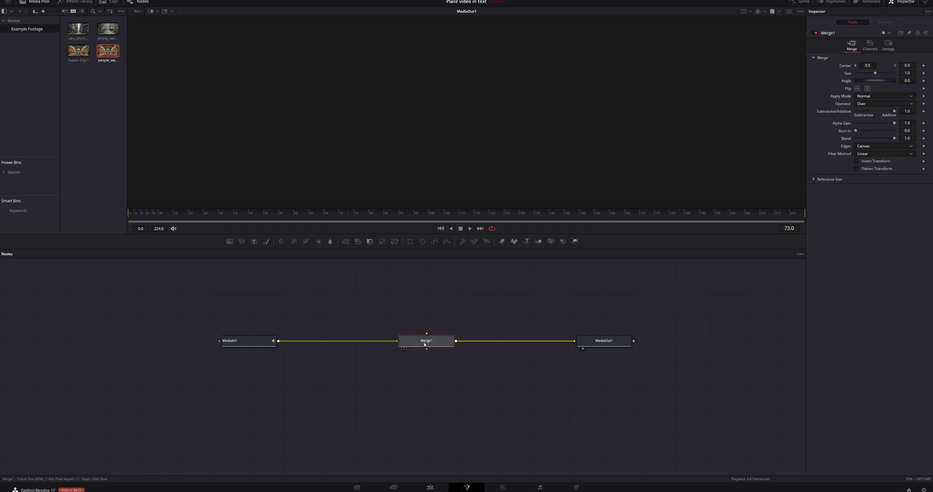
Step: Add a Background node, remove the extra Merge2, and connect Background1 to Merge1's background input, placing it directly below Merge1
click(230, 241)
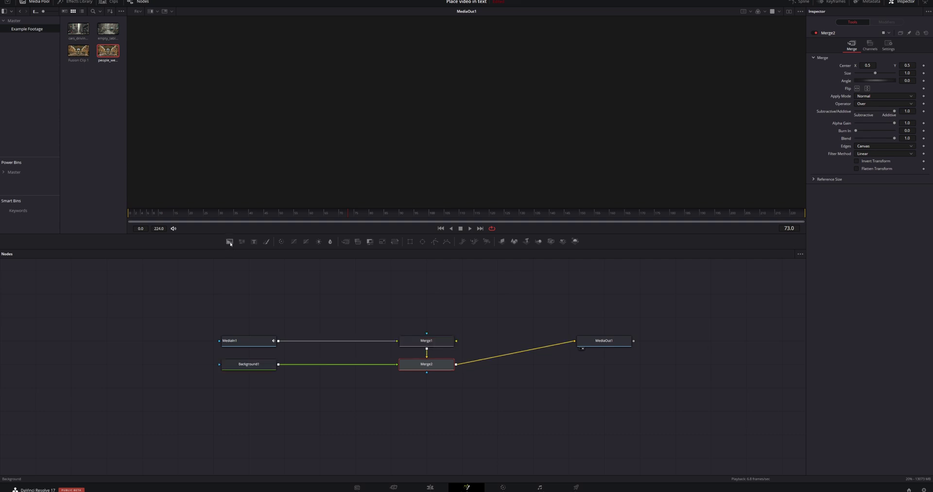
key(Delete)
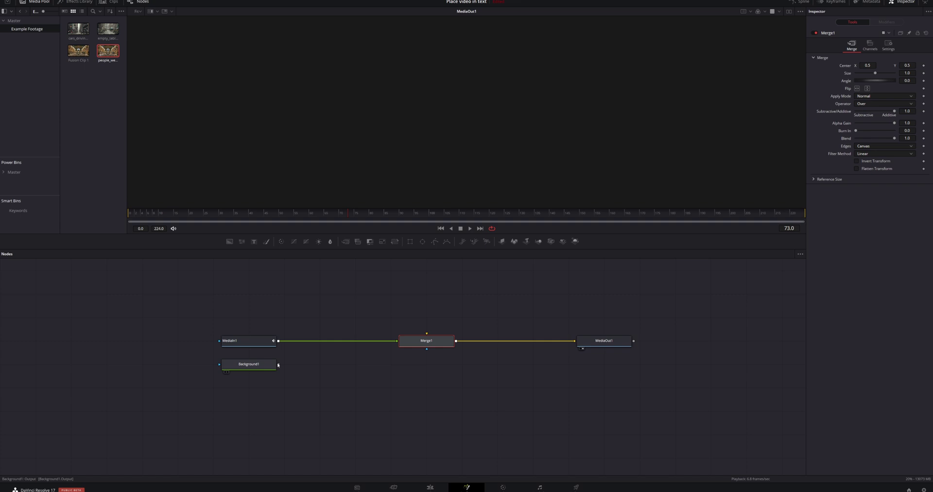
drag(278, 365, 427, 335)
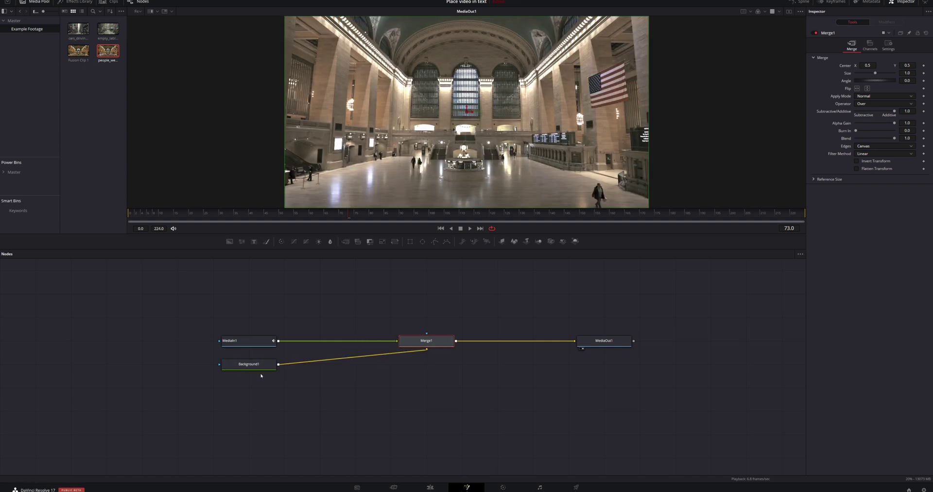
drag(259, 369, 435, 370)
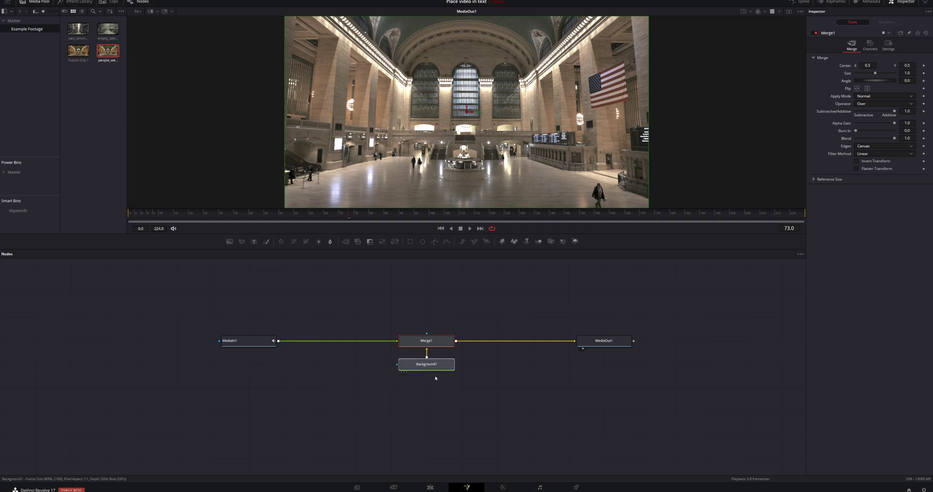
click(435, 369)
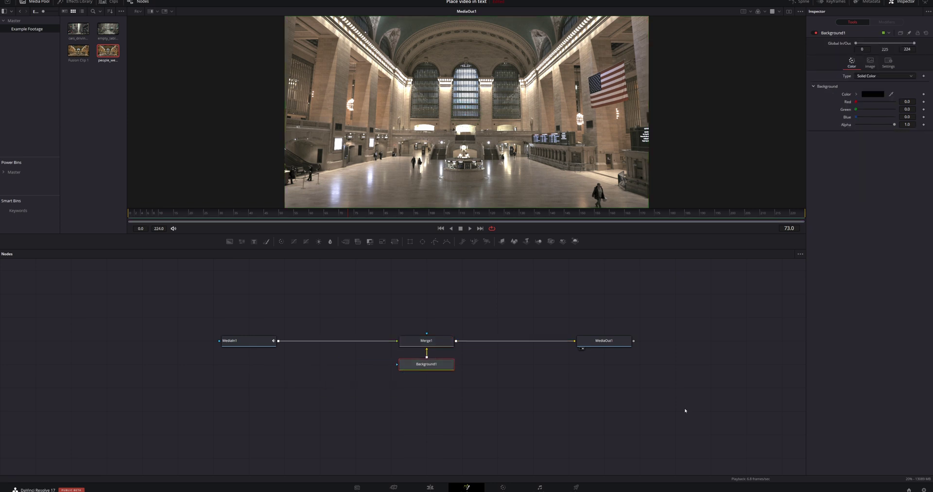
Step: Add a Text+ node above Merge1 and route it through a new Transform node into Merge1's effect mask input
click(522, 375)
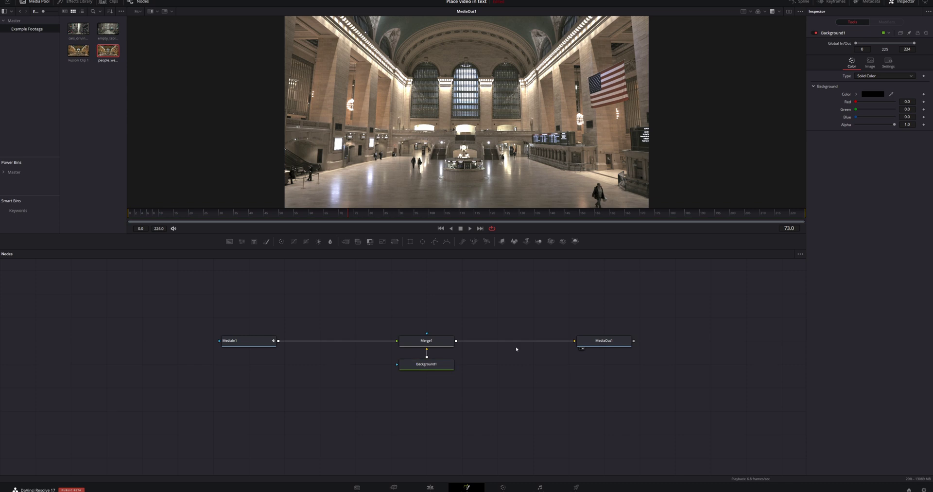
click(254, 241)
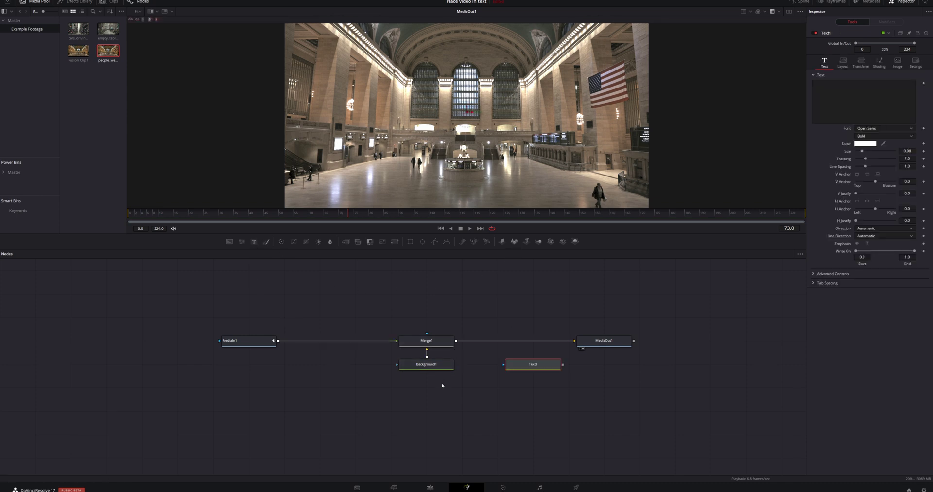
drag(533, 361, 426, 290)
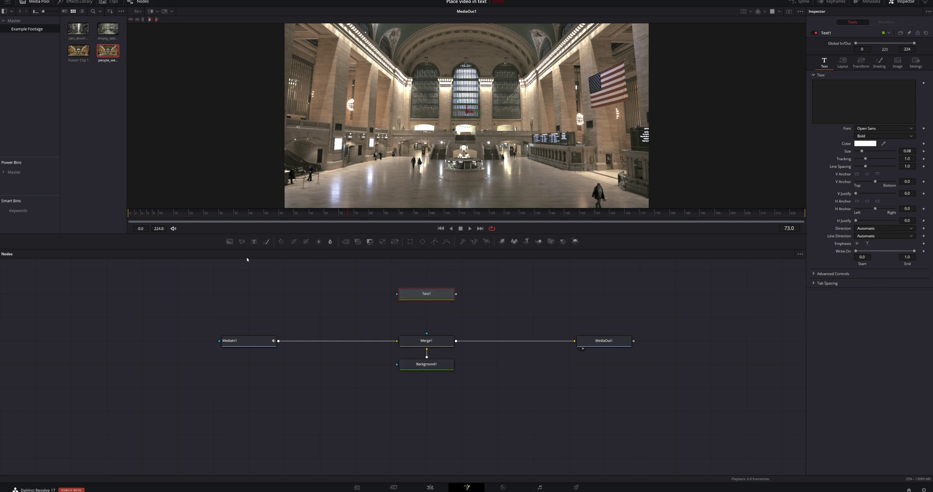
click(396, 244)
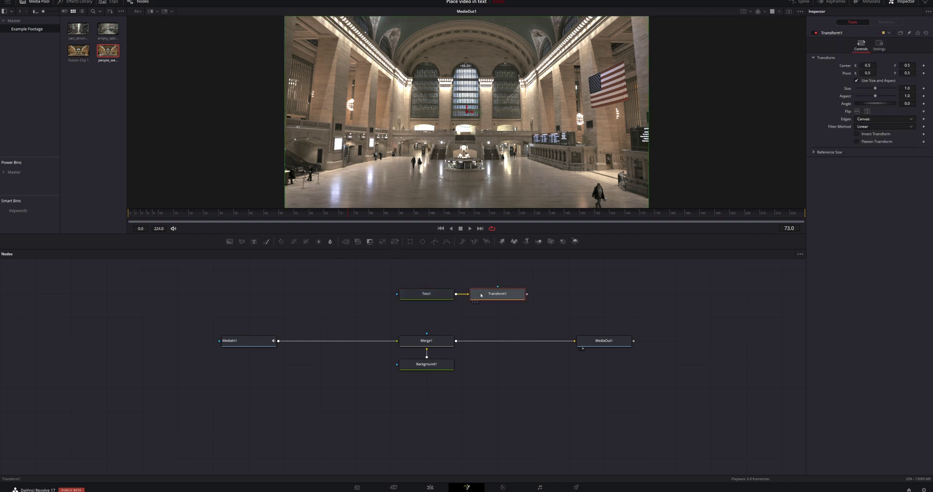
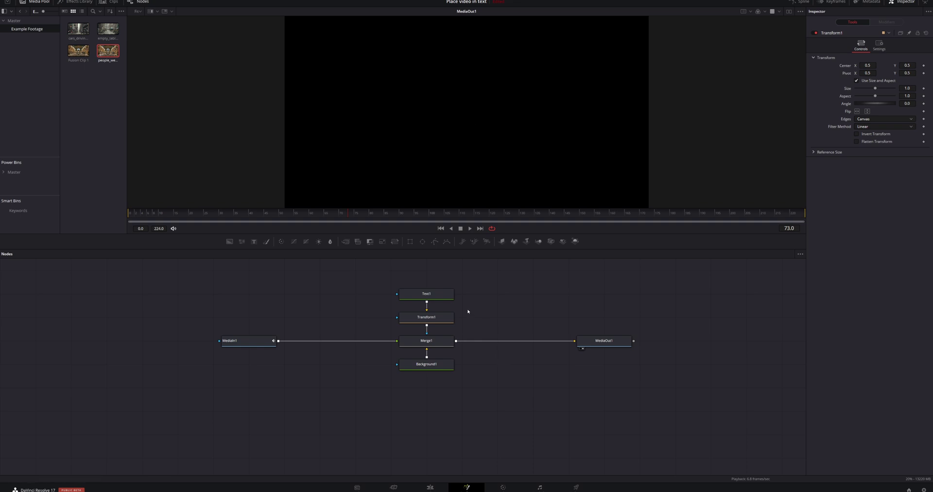
Step: Enter TRANSPARENT and TEXT on two separate lines as the Text1 node's content
click(429, 297)
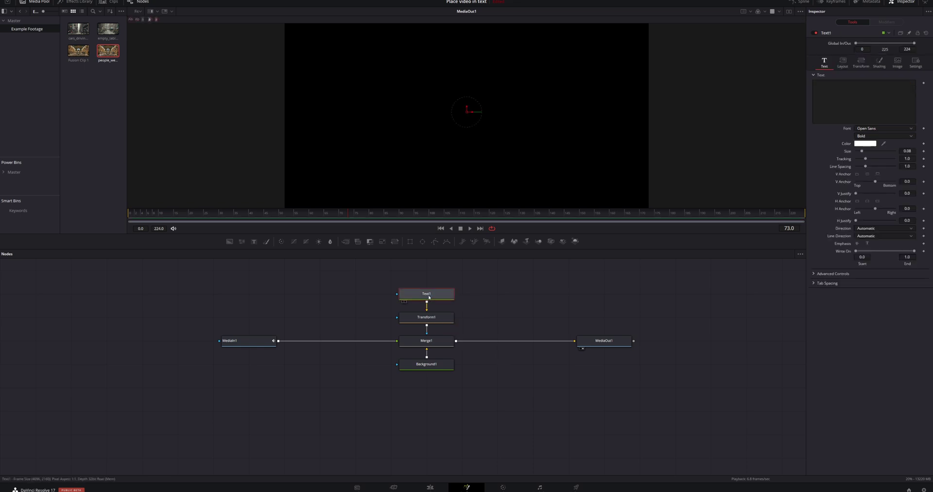
click(824, 88)
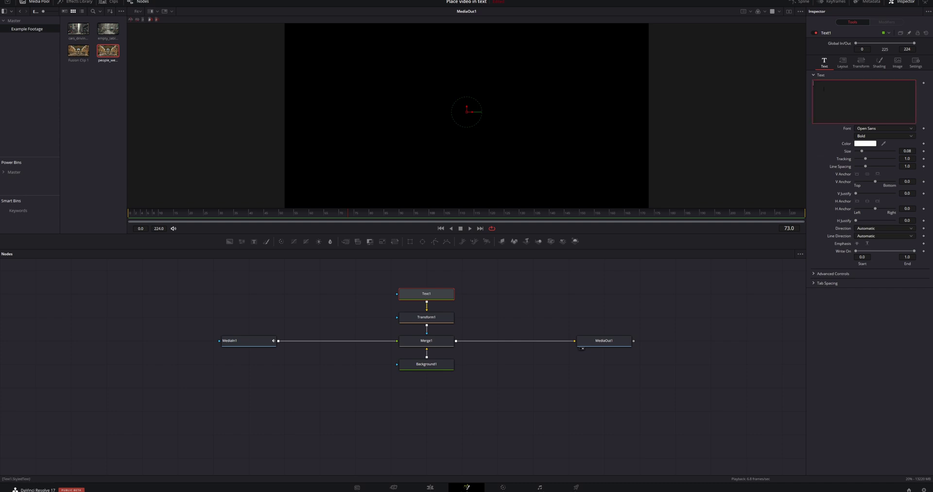
text(TAN)
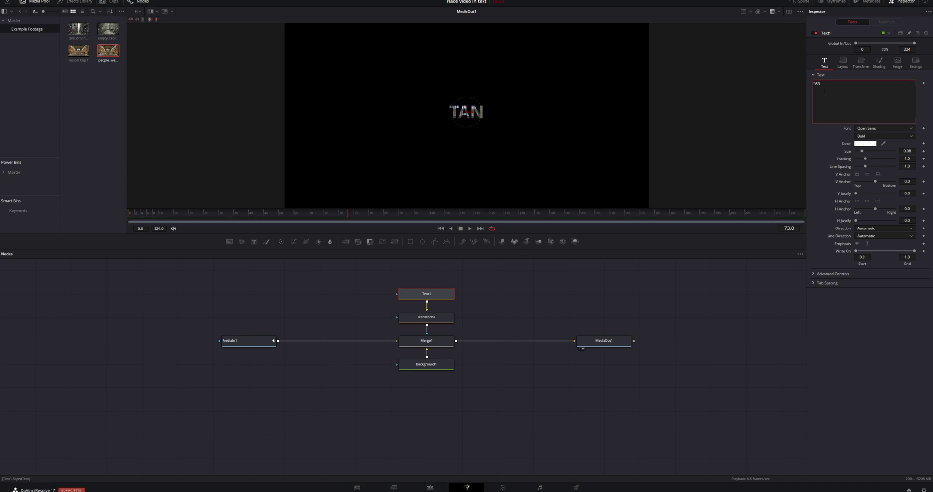
text(SPA)
key(BackSpace)
key(BackSpace)
key(BackSpace)
key(BackSpace)
key(BackSpace)
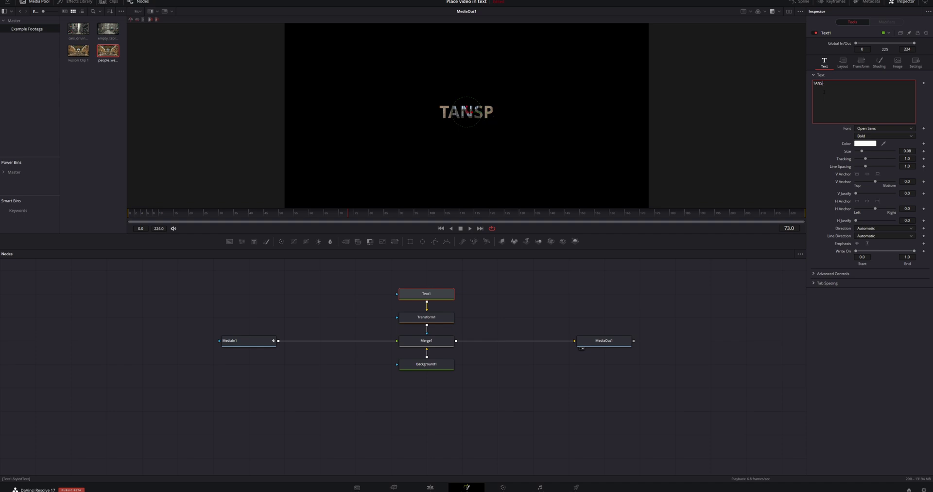
text(R)
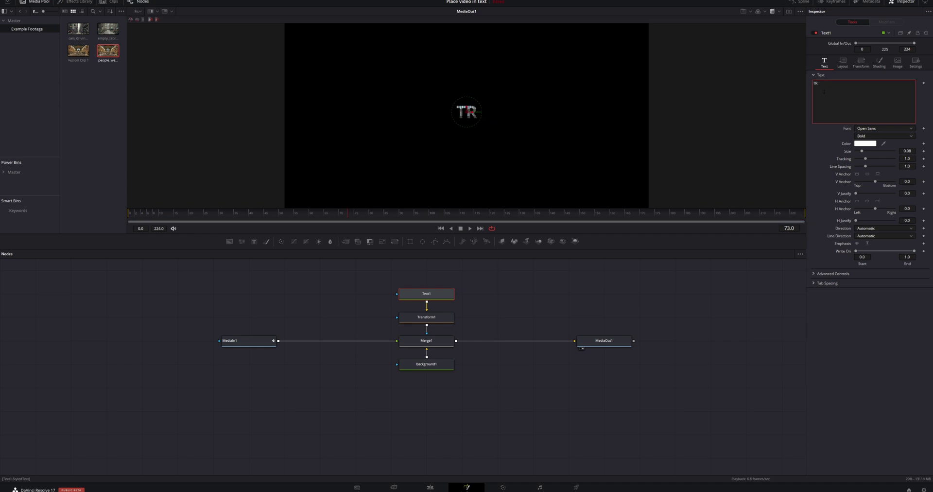
text(ANSPARENT)
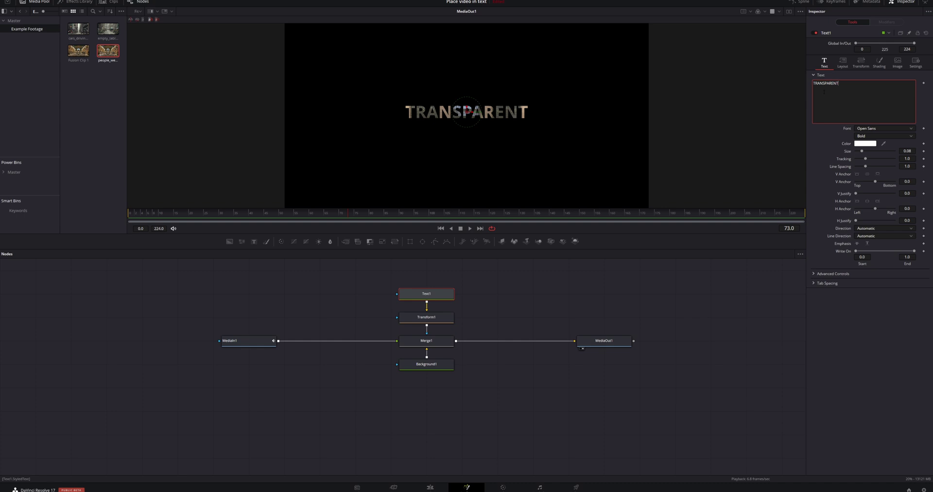
key(Return)
text(T)
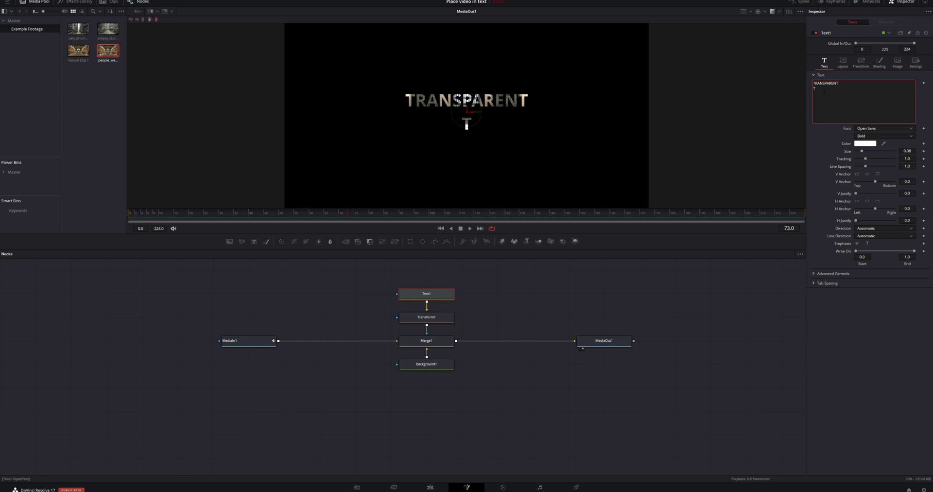
text(EXT)
Step: Change the text's font to Bebas Neue, set its size to 0.248 and slightly increase the tracking
click(863, 129)
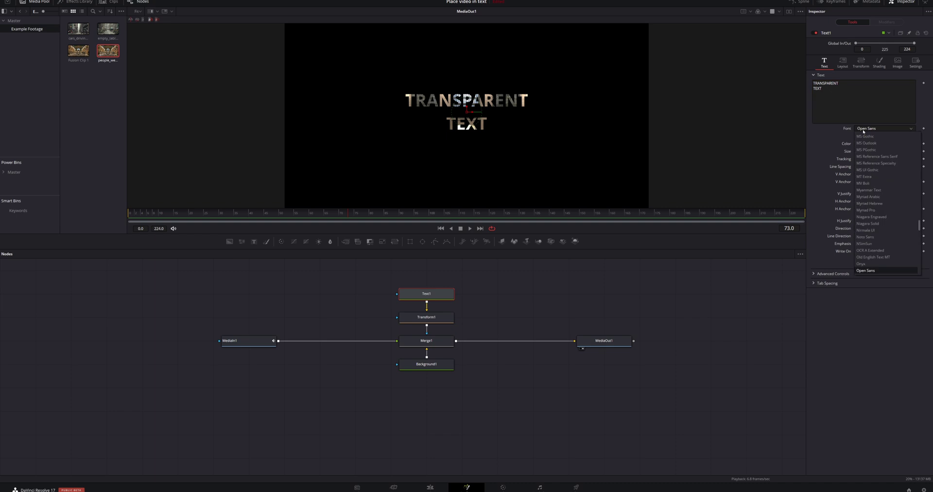
scroll(874, 174, up, 15)
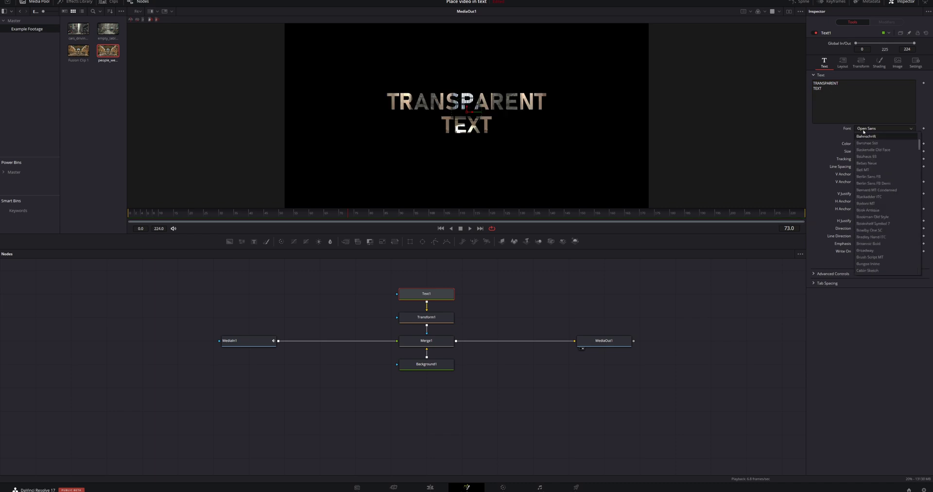
click(867, 162)
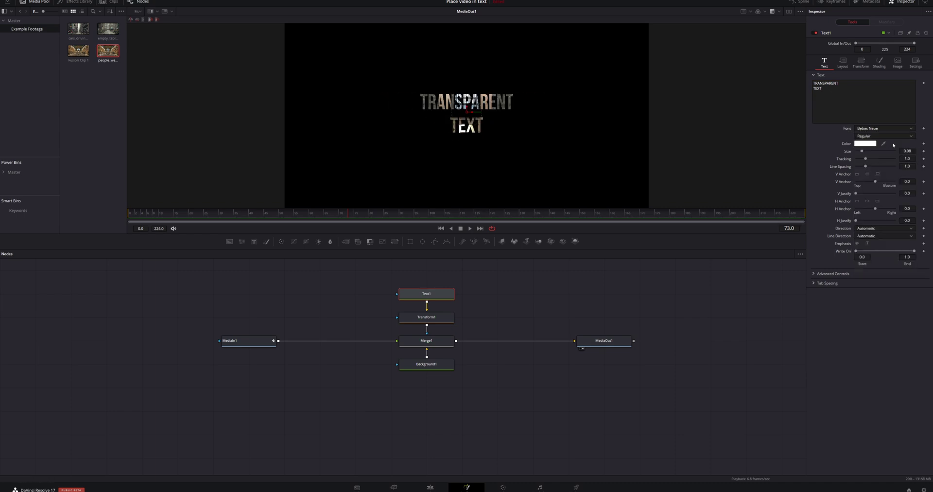
drag(906, 158, 925, 151)
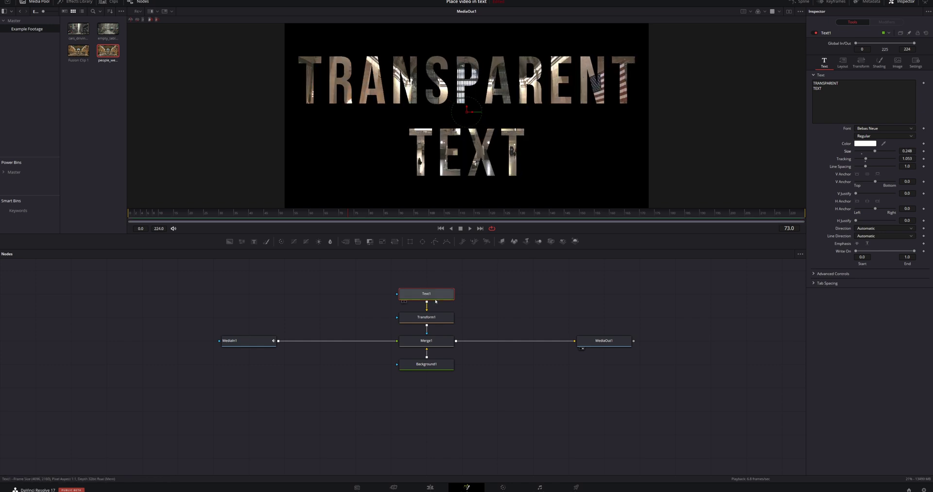
Step: Animate Transform1's size with keyframes from 1.0 at frame 0 to 0.6 at frame 224
click(430, 321)
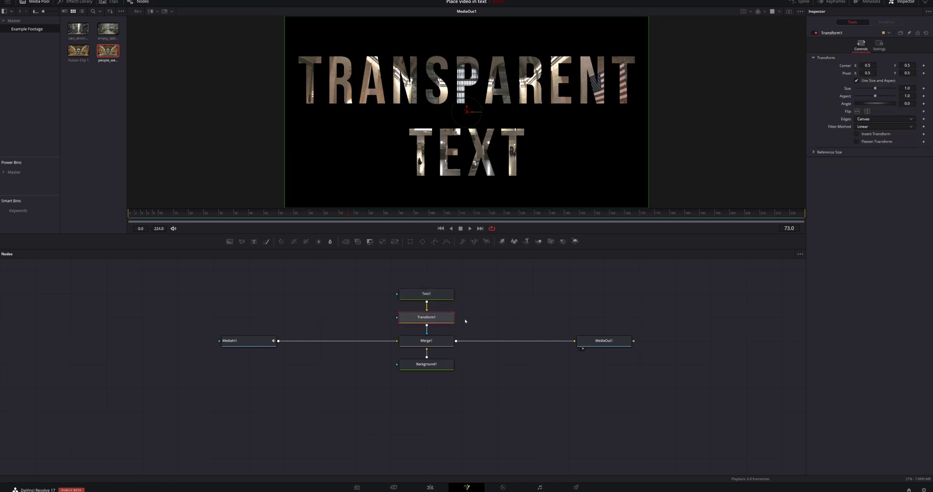
click(131, 213)
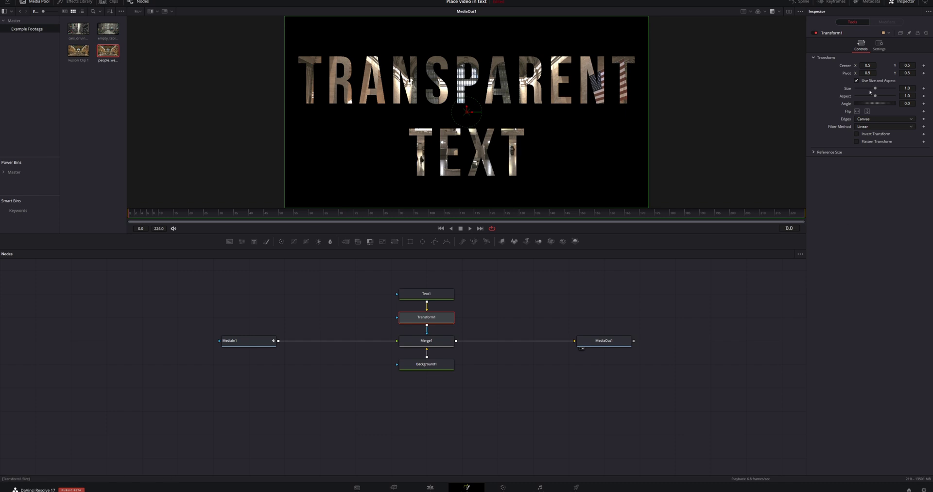
click(923, 88)
click(803, 213)
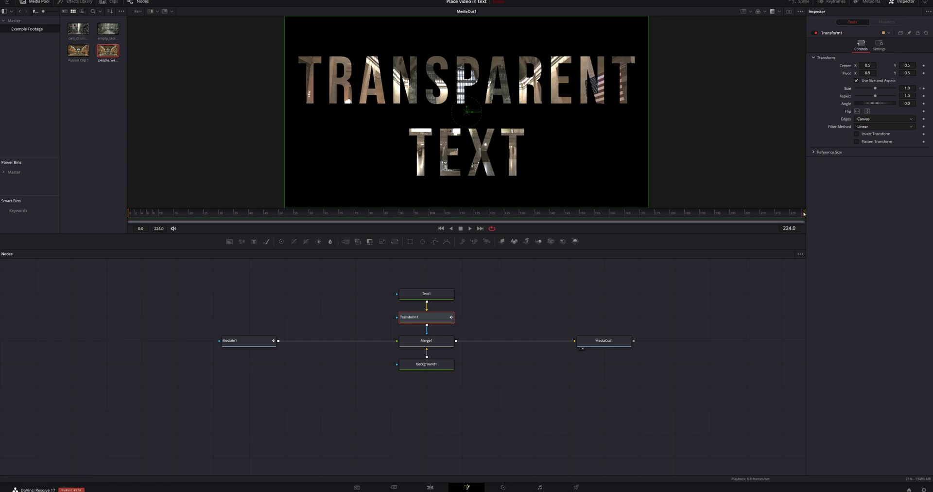
click(907, 88)
key(BackSpace)
text(.6)
key(Tab)
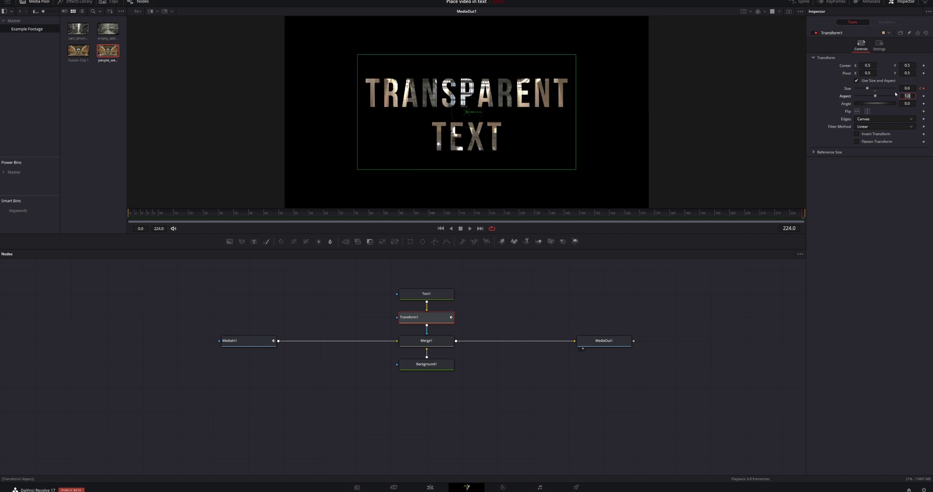
click(617, 303)
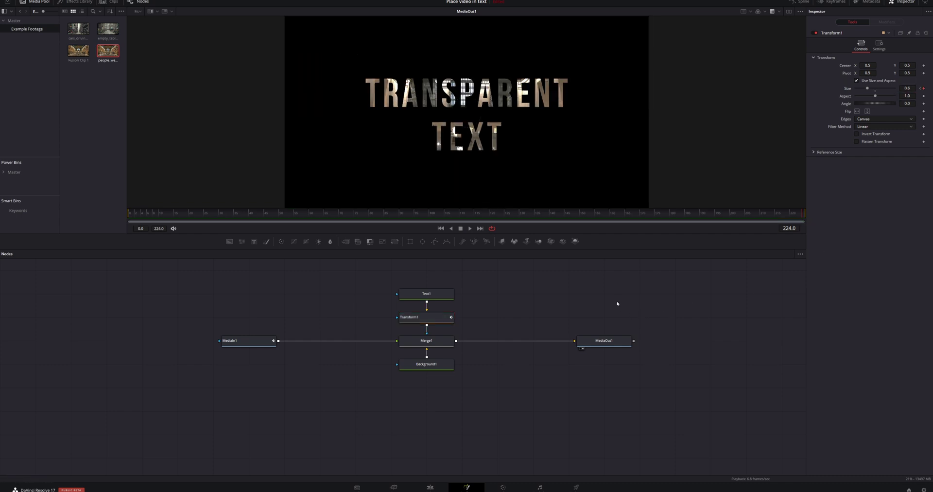
Step: Play the composition from frame 0 to check the shrinking text animation
click(128, 213)
key(space)
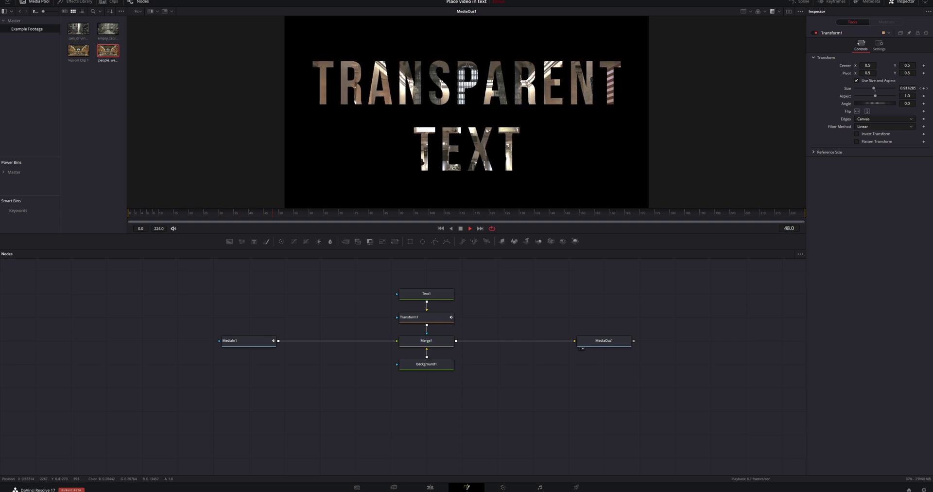
key(space)
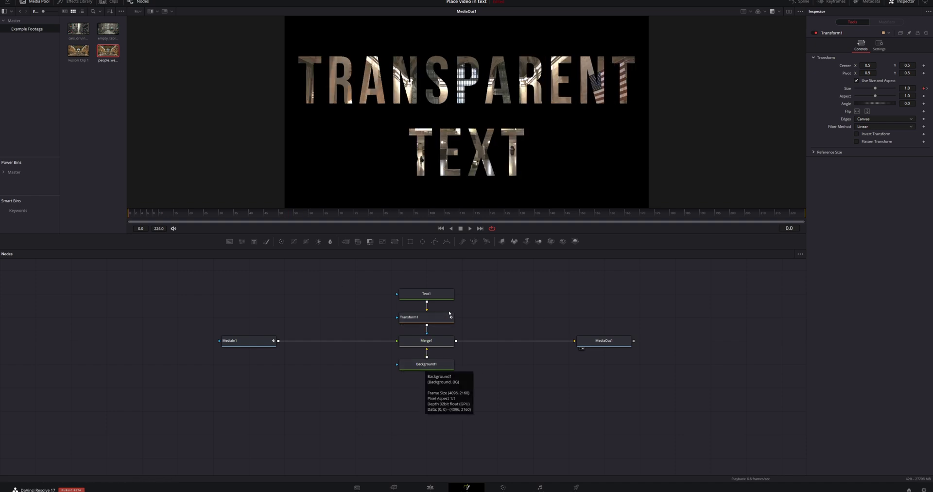
Step: Set the Background1 node's solid color to the orange-yellow basic color #ffaa00
click(430, 367)
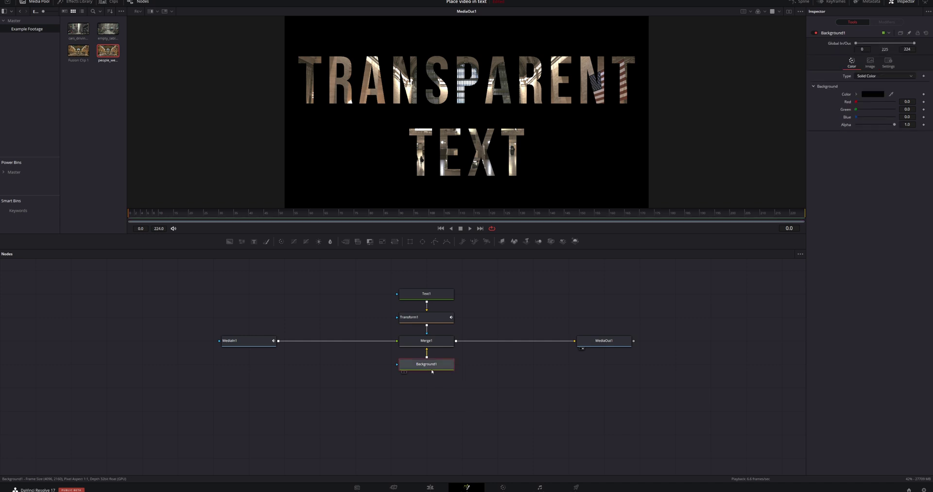
click(870, 97)
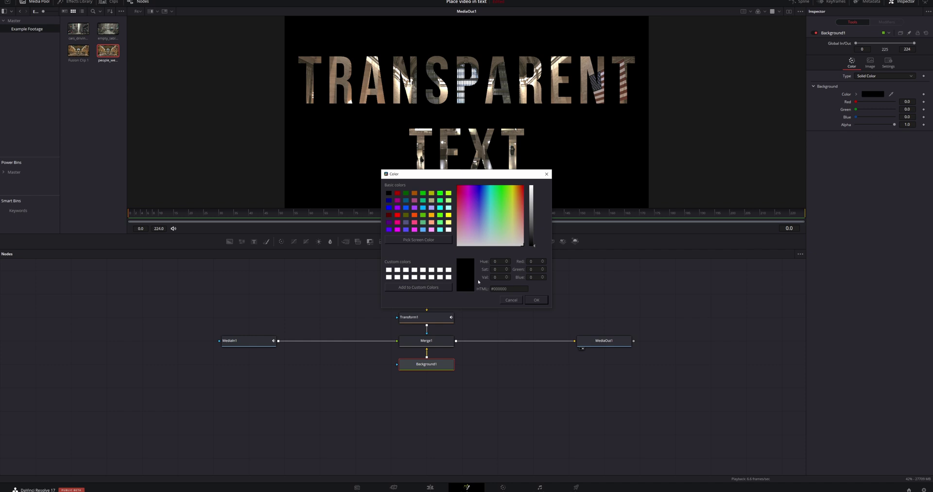
click(432, 215)
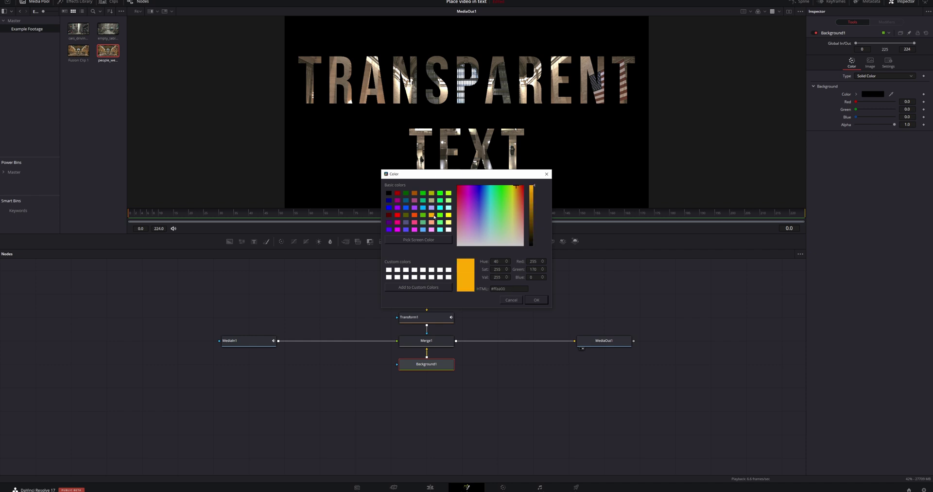
click(537, 300)
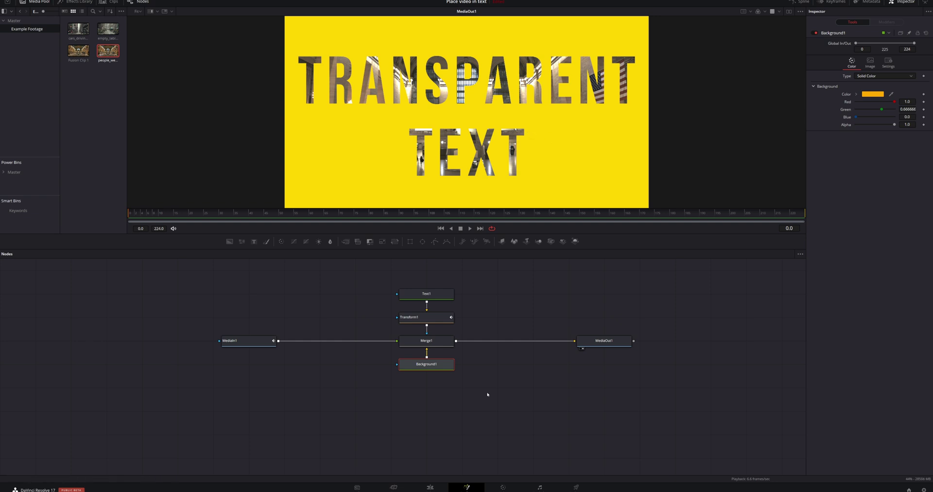
Step: Try inverting the text mask on Merge1 with the Apply Mask Inverted setting
click(437, 344)
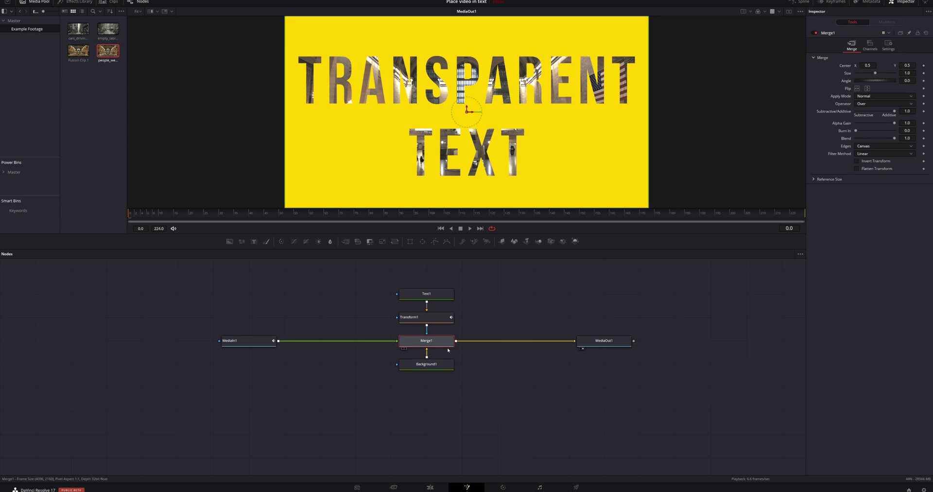
click(888, 44)
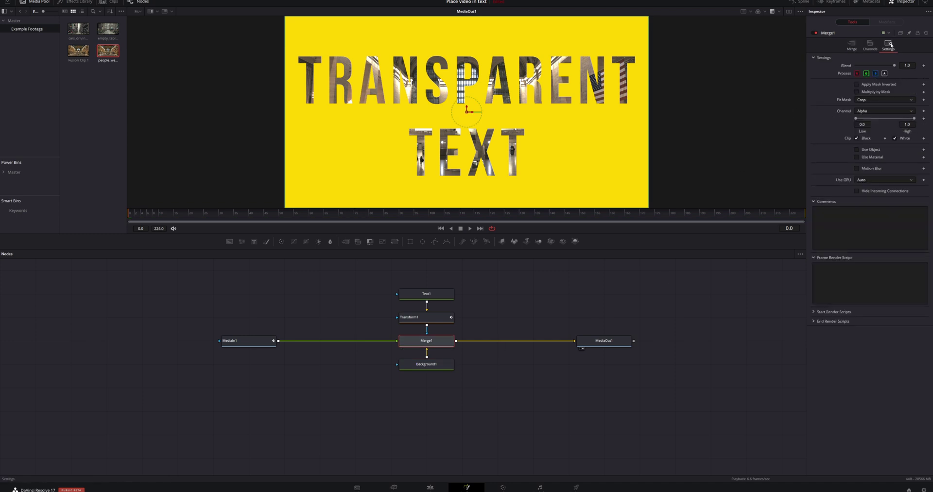
click(856, 85)
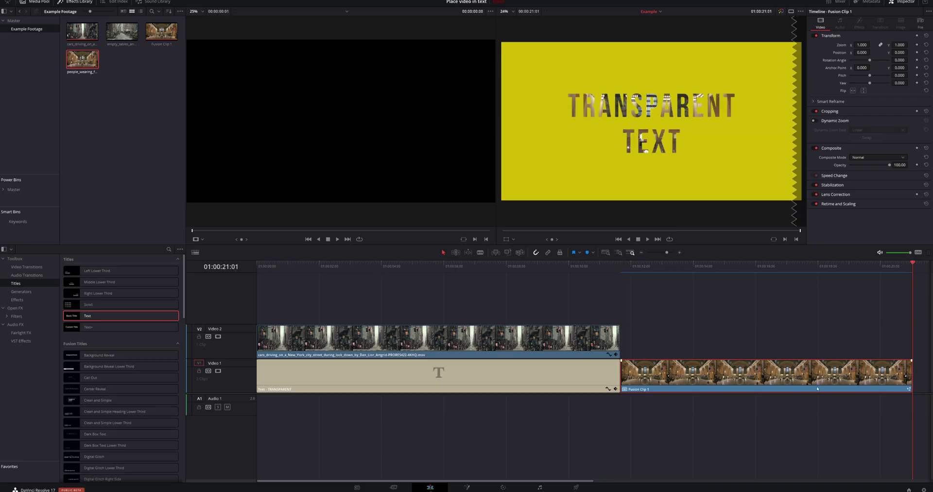
Step: Create a Fusion composition named "Transparent Text" in the media pool and place it after Fusion Clip 1 on Video 1
scroll(814, 450, down, 1)
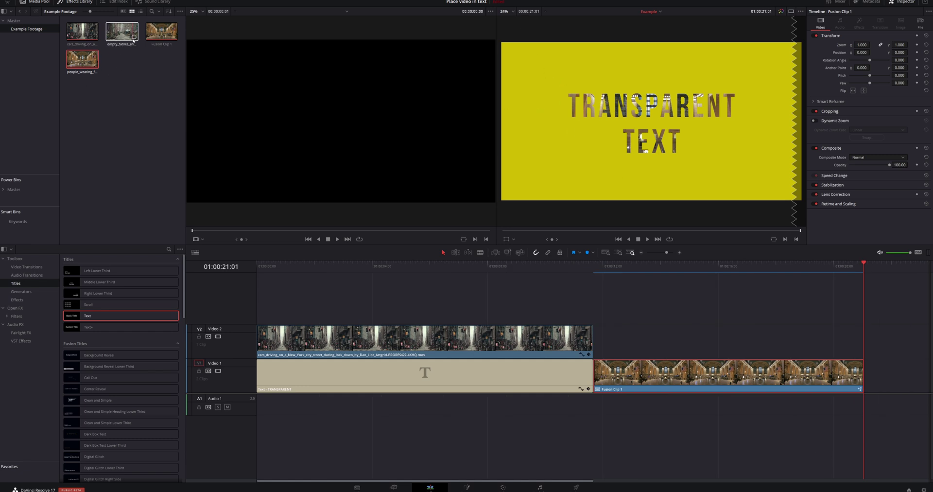
right_click(137, 121)
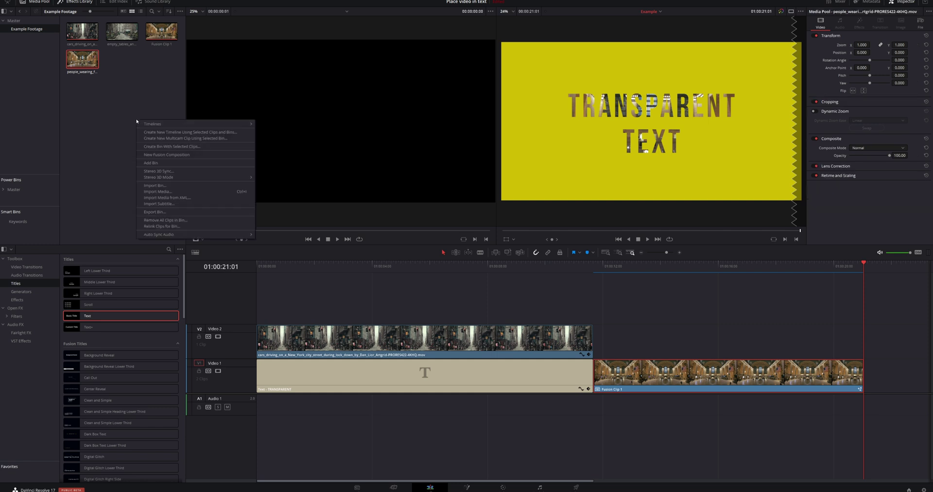
click(170, 155)
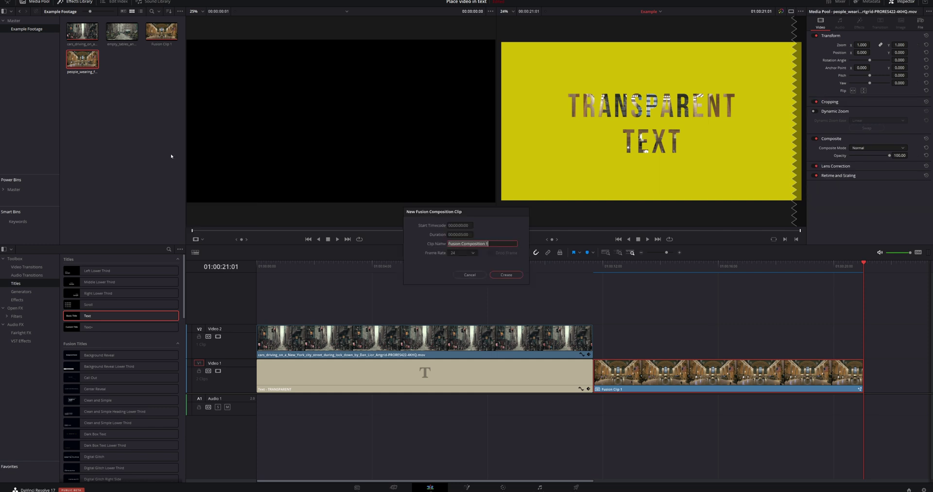
text(Transparent Text)
click(506, 275)
drag(124, 66, 892, 384)
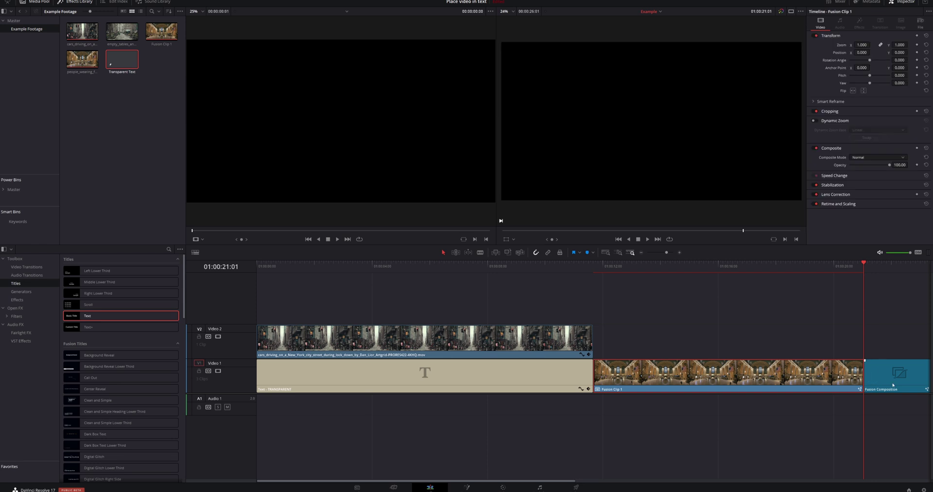
Step: Open the new composition clip from the end of the timeline on the Fusion page
click(889, 387)
click(901, 269)
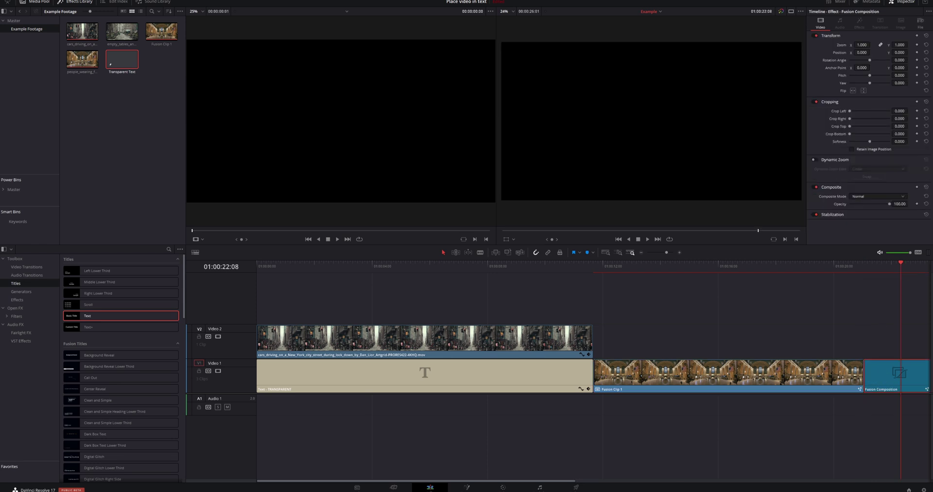
click(465, 488)
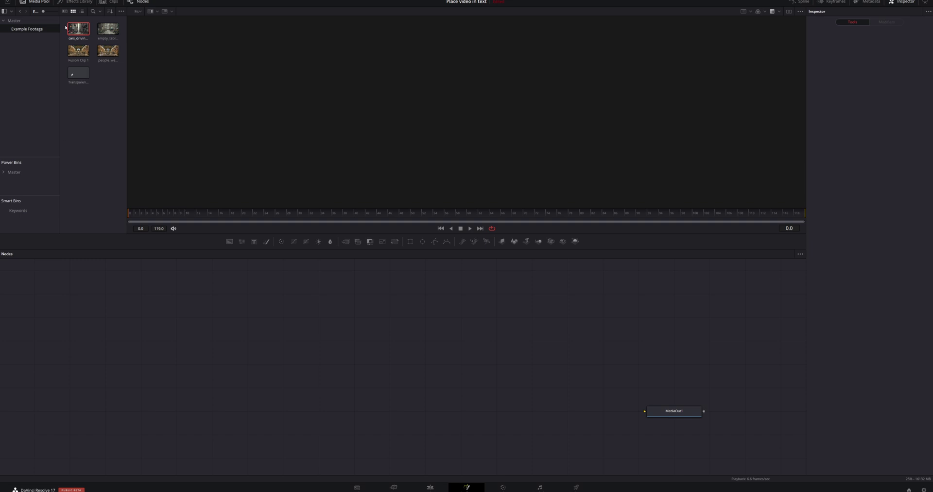
Step: Add the cars_driving clip and a Merge node beside it, view Merge1, and connect MediaIn1 to Merge1's foreground
drag(77, 29, 197, 398)
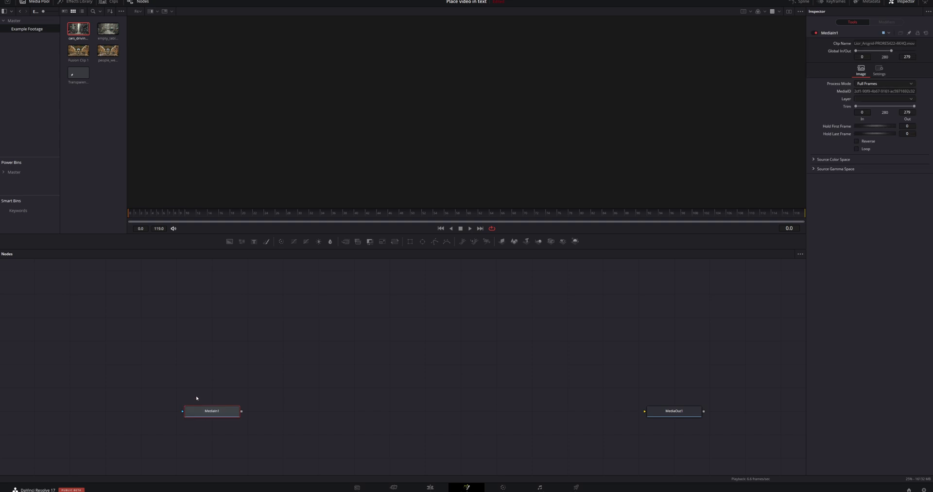
click(312, 387)
click(348, 241)
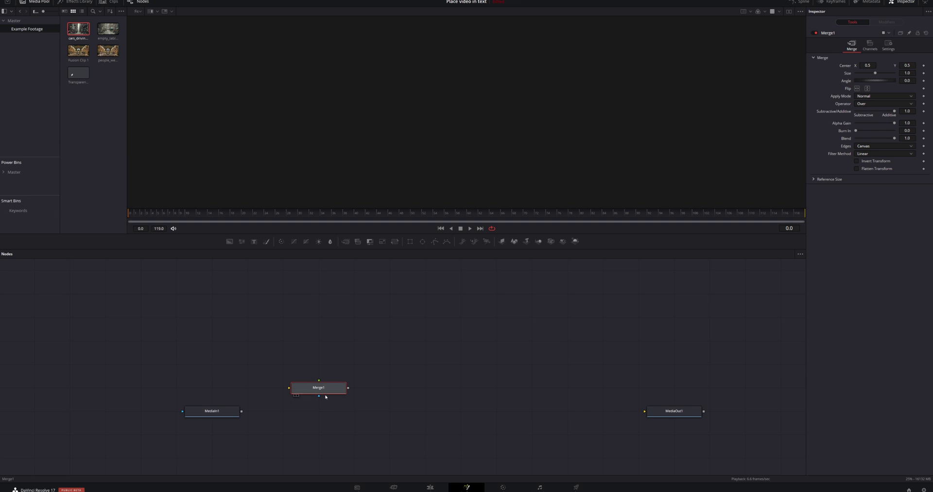
drag(324, 391, 324, 415)
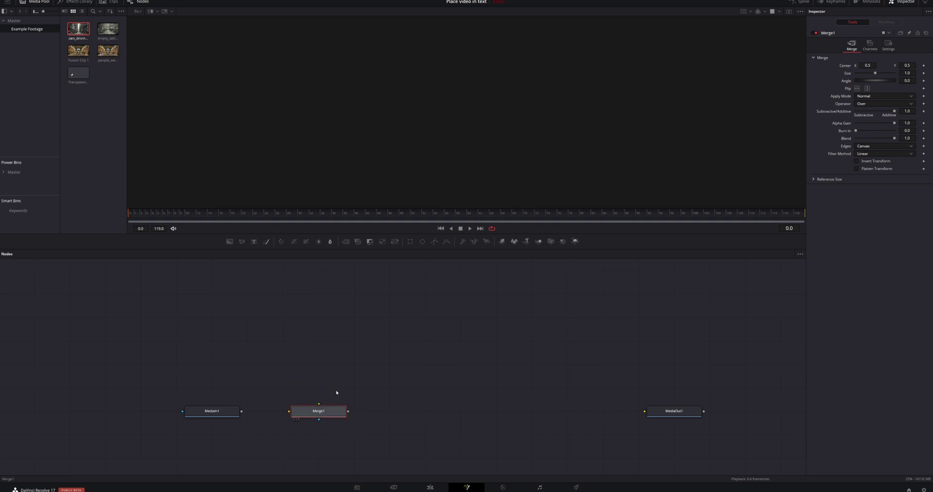
key(1)
drag(242, 411, 319, 404)
Step: Add a Text+ node, delete the extra Merge2, and connect Text1 to Merge1's background input
click(255, 241)
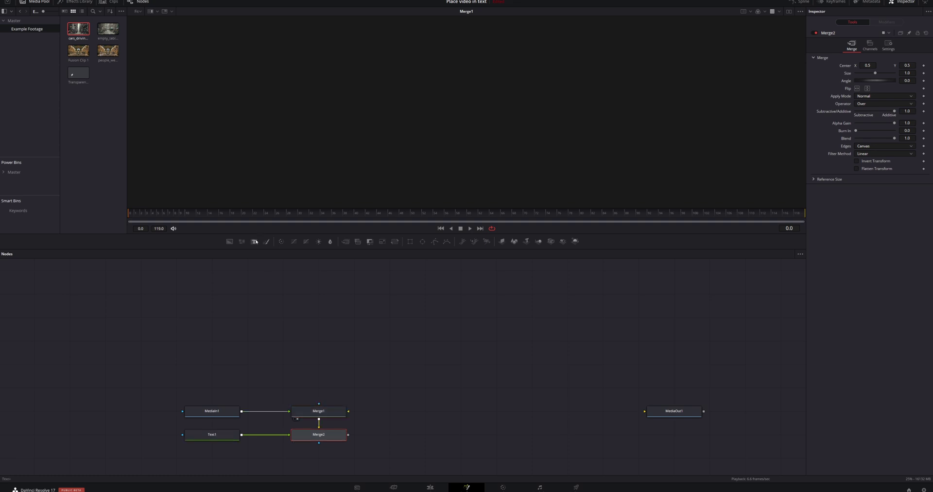
key(Delete)
drag(227, 439, 318, 410)
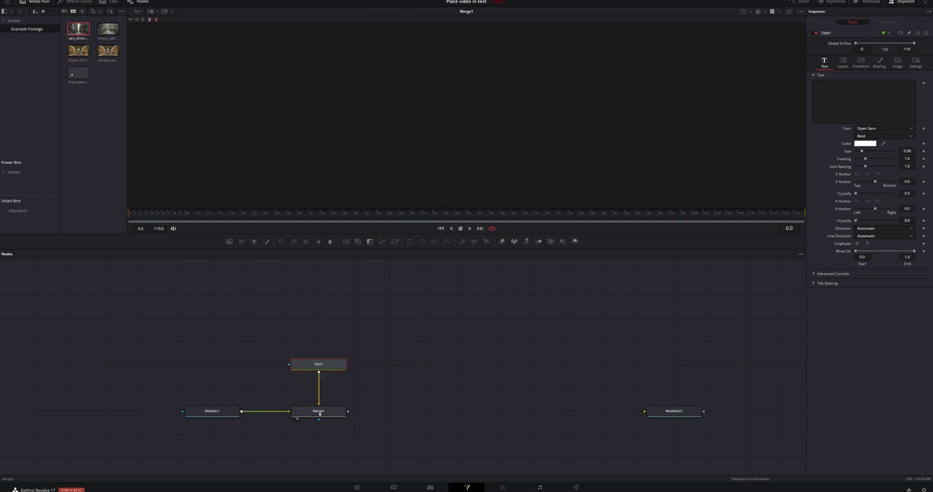
Step: Set Merge1's operator to In so the footage is confined to the text
click(318, 410)
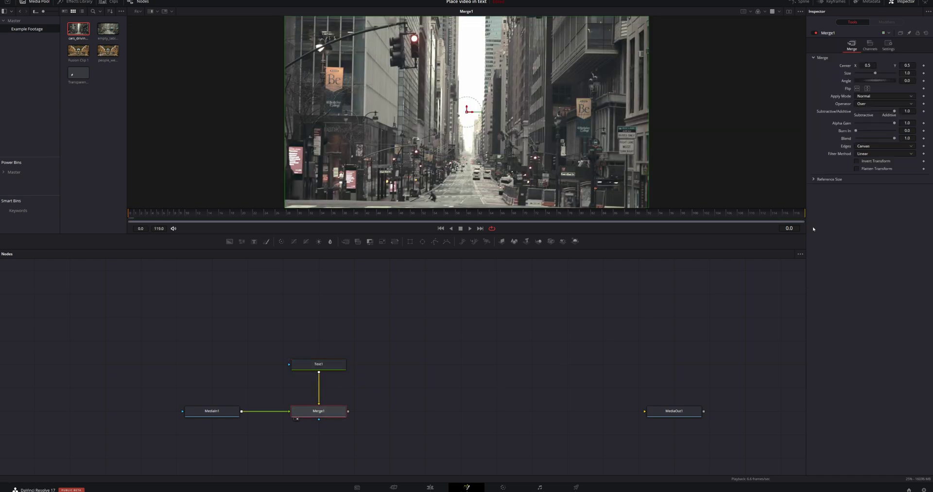
click(867, 105)
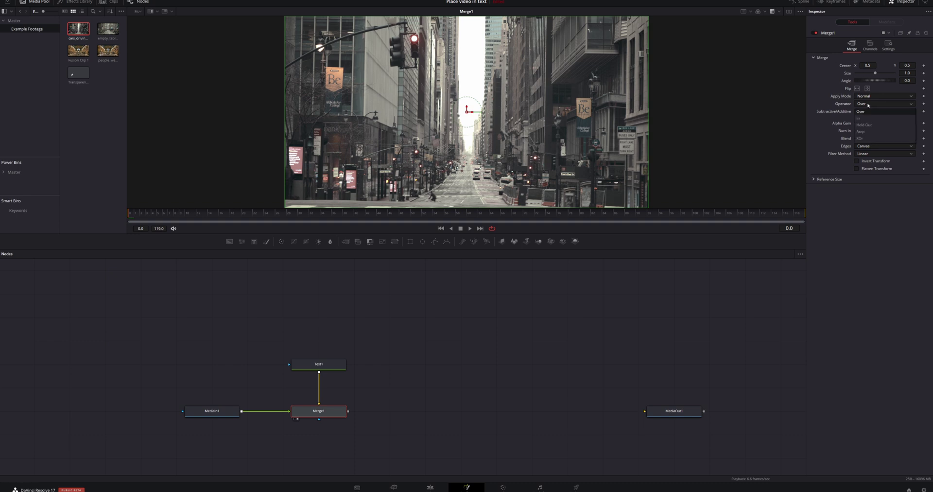
click(859, 119)
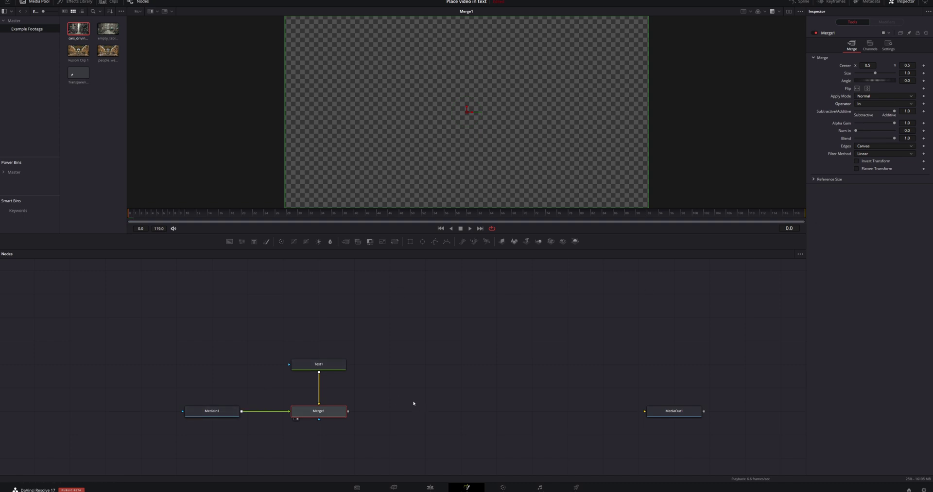
Step: Set Text1 to "JAY CUTS" in Bebas Neue Regular with size 0.2812 and tracking 1.146
click(317, 365)
click(826, 87)
text(JAY CUTS)
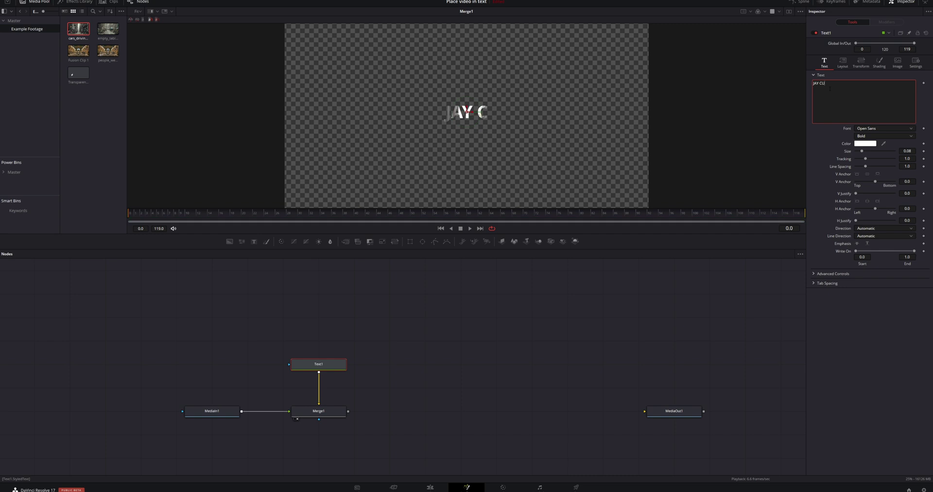
click(883, 129)
click(887, 155)
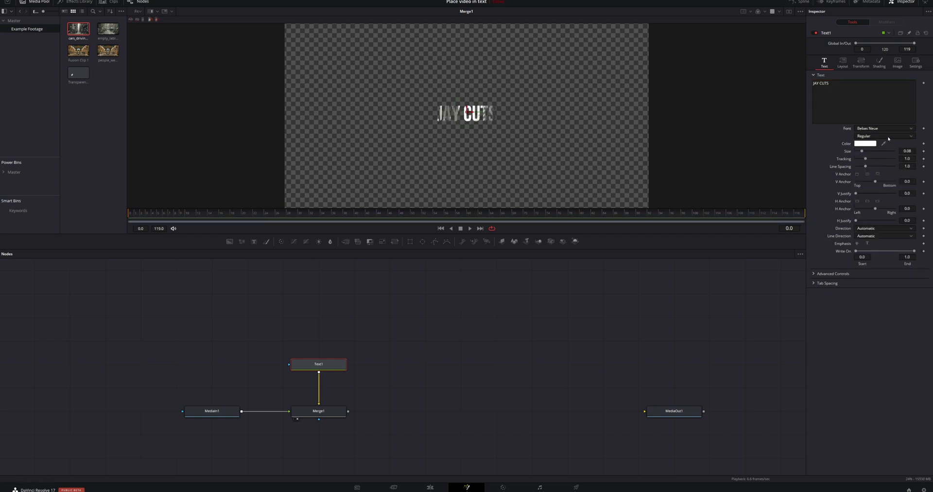
mouse_move(906, 158)
mouse_down()
mouse_move(896, 150)
mouse_move(923, 151)
mouse_up()
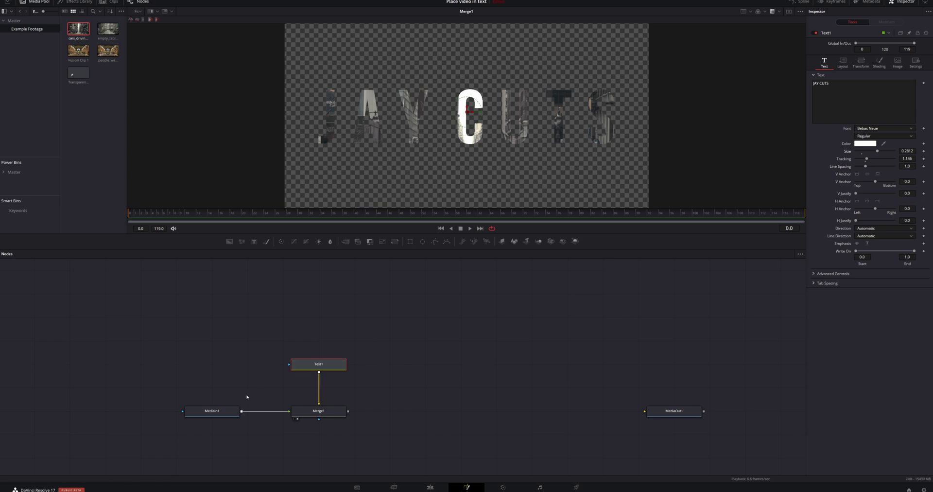
Step: Insert a Transform node after MediaIn1, scale the footage to 0.374, and move its center X to 0.226 over "JAY"
click(209, 413)
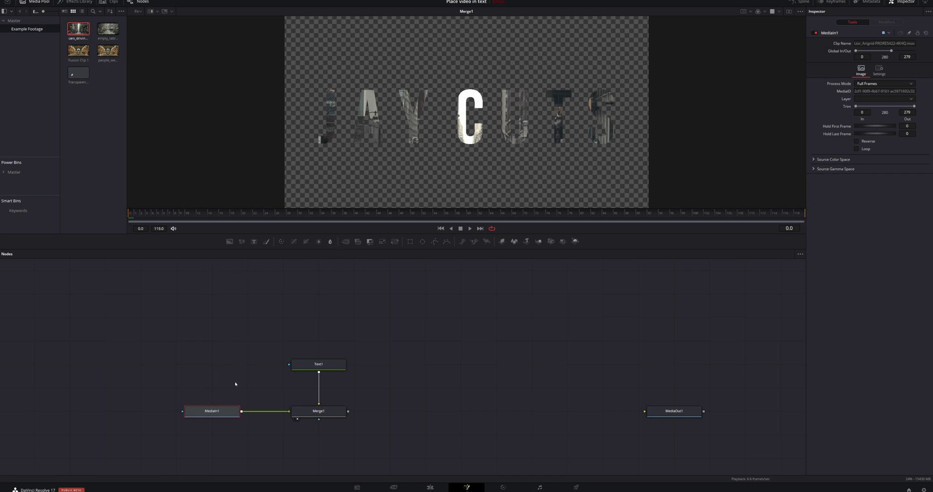
click(395, 241)
drag(875, 89, 862, 89)
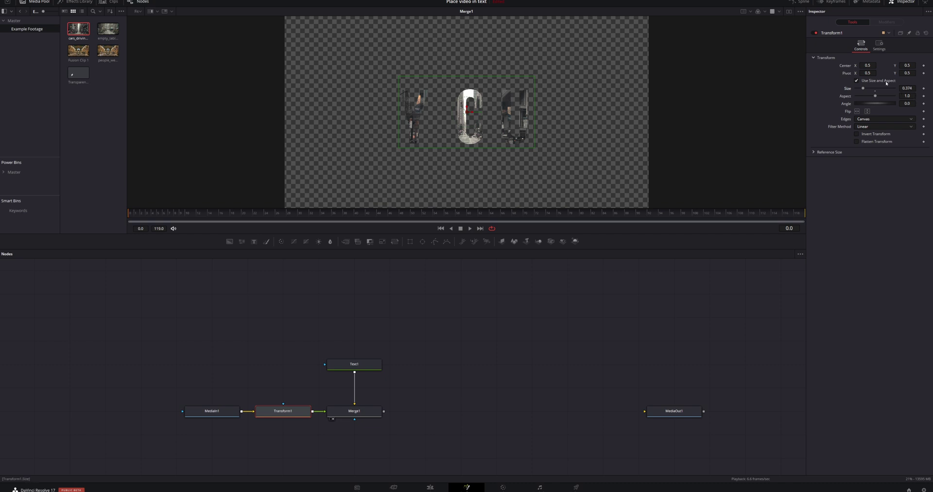
drag(469, 111, 367, 111)
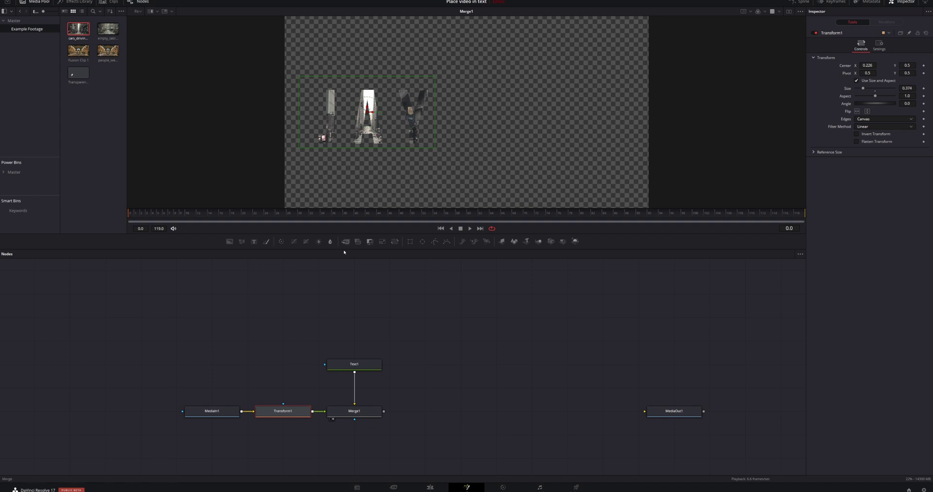
Step: Add a Rectangle mask to MediaIn1 with height 1.0 and its center at X 0.335, Y 0.372
click(204, 413)
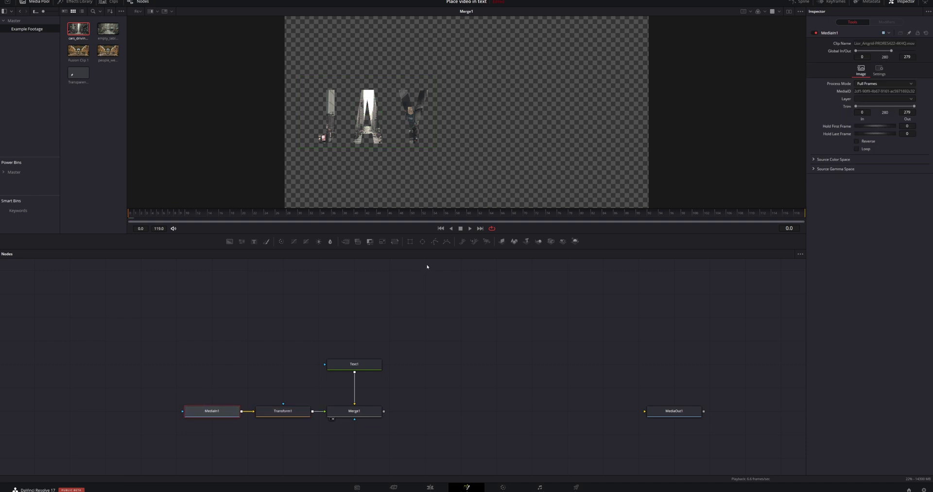
click(409, 245)
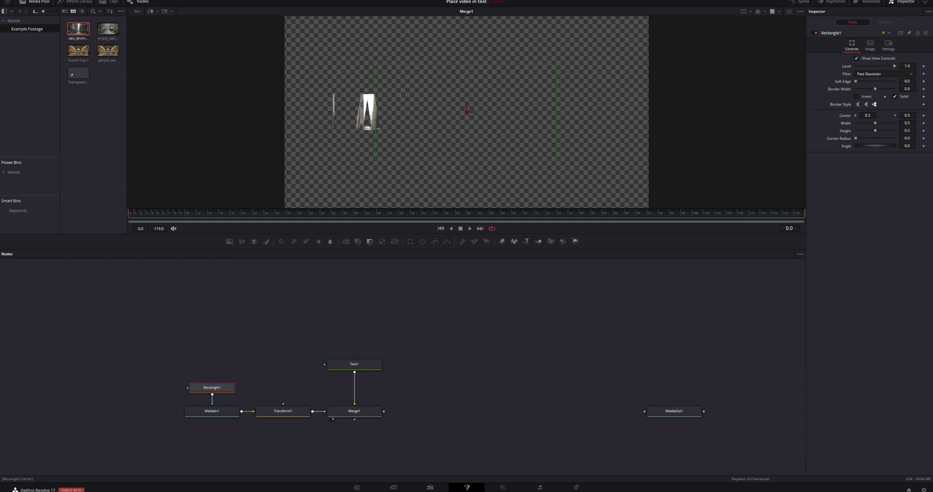
drag(867, 115, 810, 120)
drag(907, 130, 894, 116)
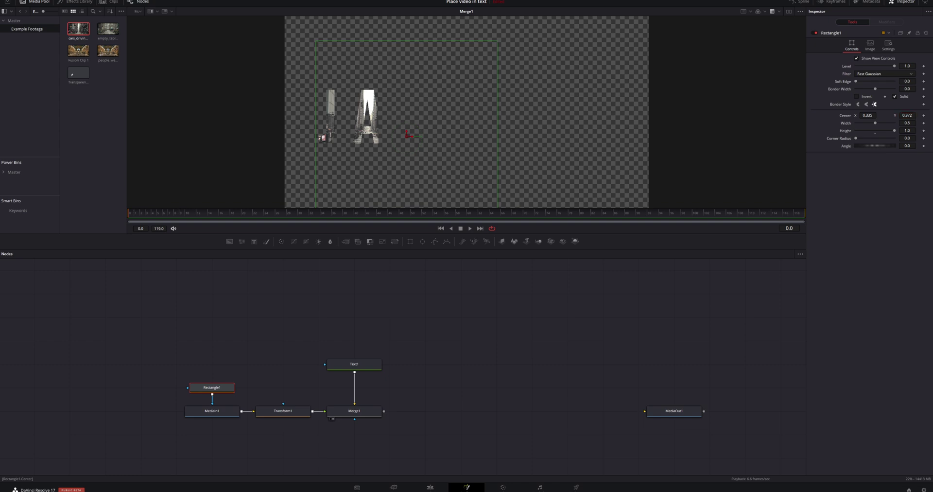
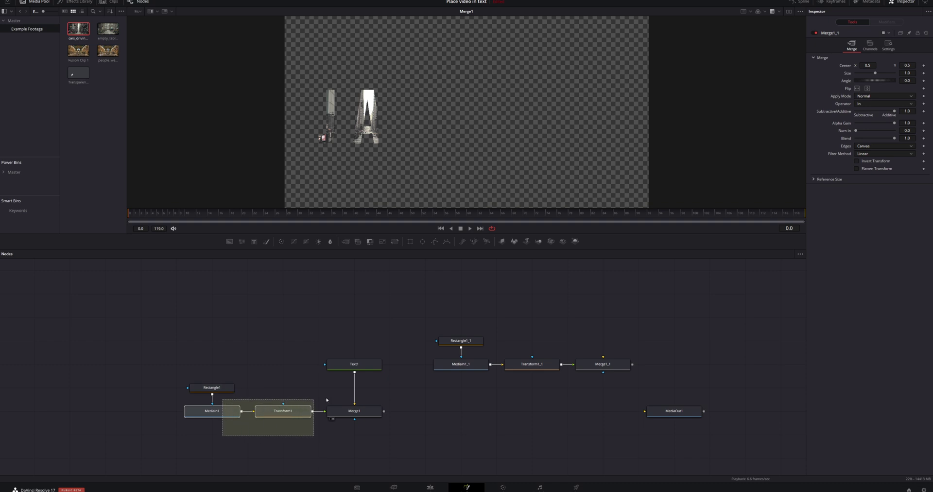
Step: Group Rectangle1, MediaIn1, Transform1 and Merge1, and arrange the group below and to the left of Text1
right_click(373, 414)
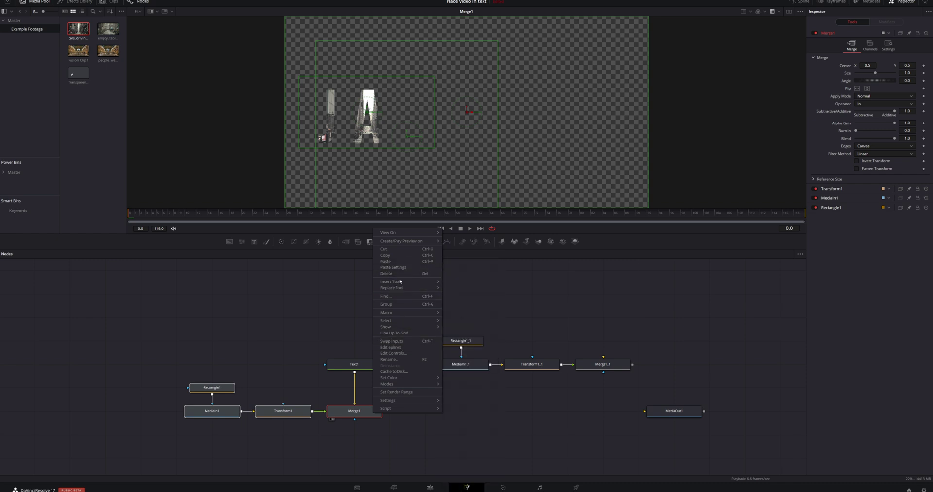
click(398, 304)
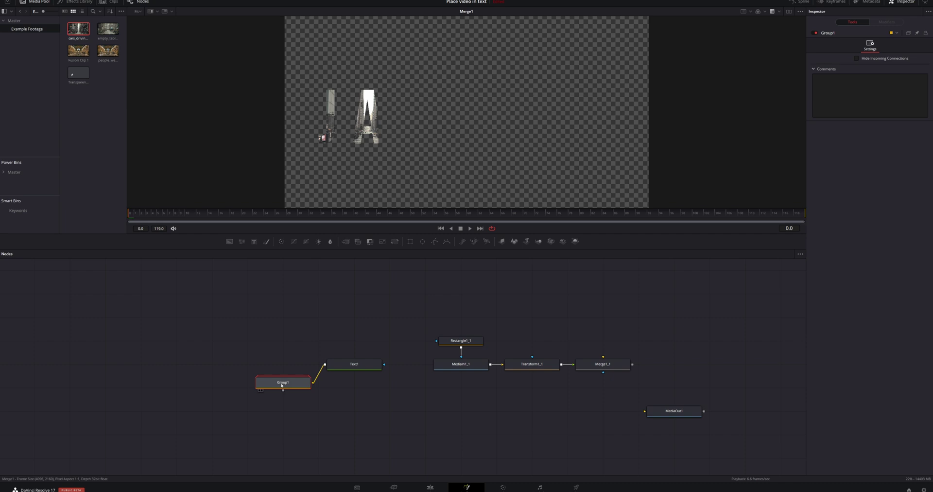
drag(309, 380, 239, 385)
drag(357, 367, 215, 304)
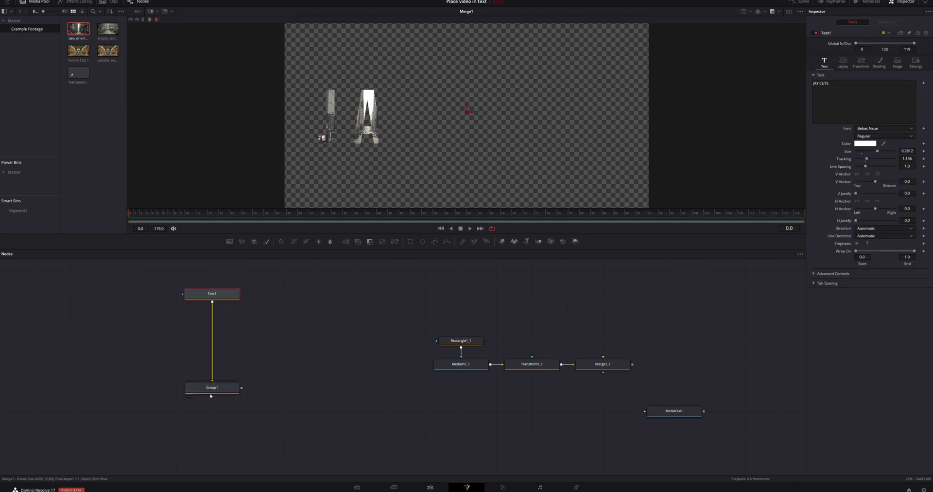
drag(212, 388, 141, 388)
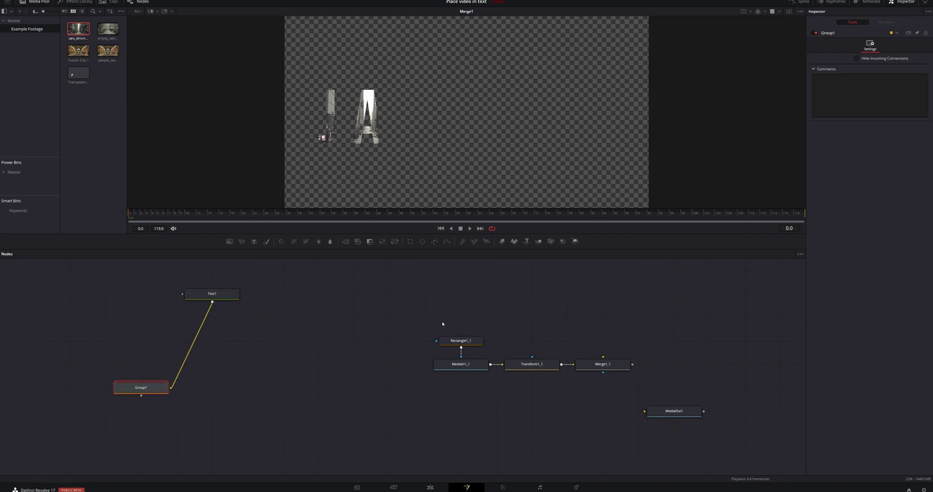
Step: Move the duplicated node chain beside Group1 and connect Text1 to Merge1_1's background input
drag(442, 323, 631, 377)
drag(474, 368, 272, 387)
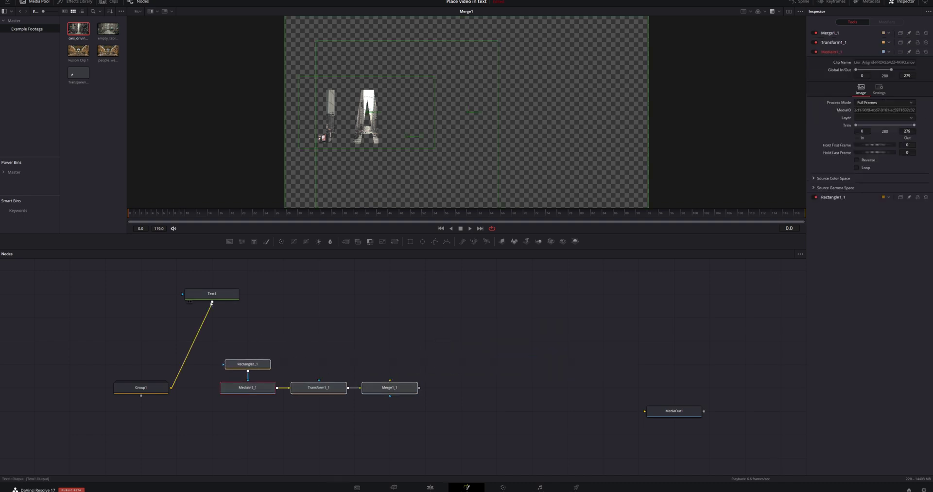
drag(213, 303, 391, 382)
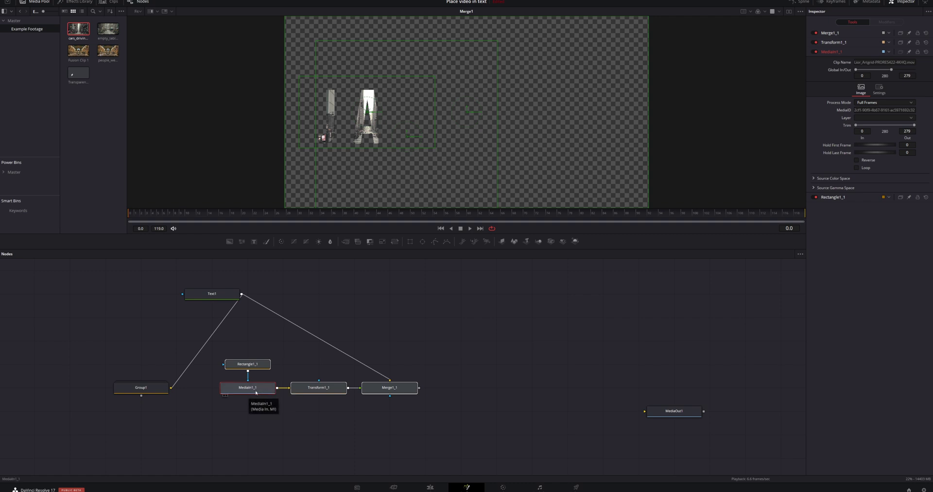
Step: Replace MediaIn1_1 with the people_wearing clip, masked by Rectangle1_1 and feeding Transform1_1, and send Merge1_1 to the viewer
click(261, 410)
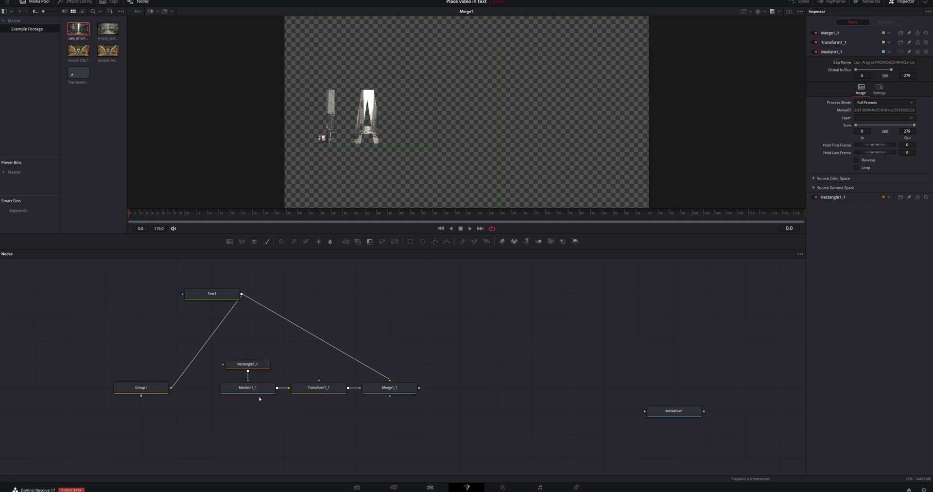
click(263, 388)
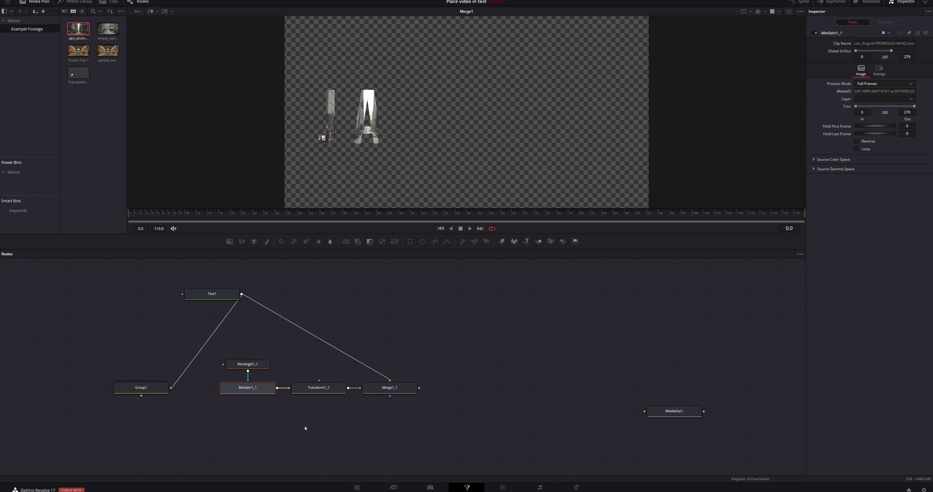
key(Delete)
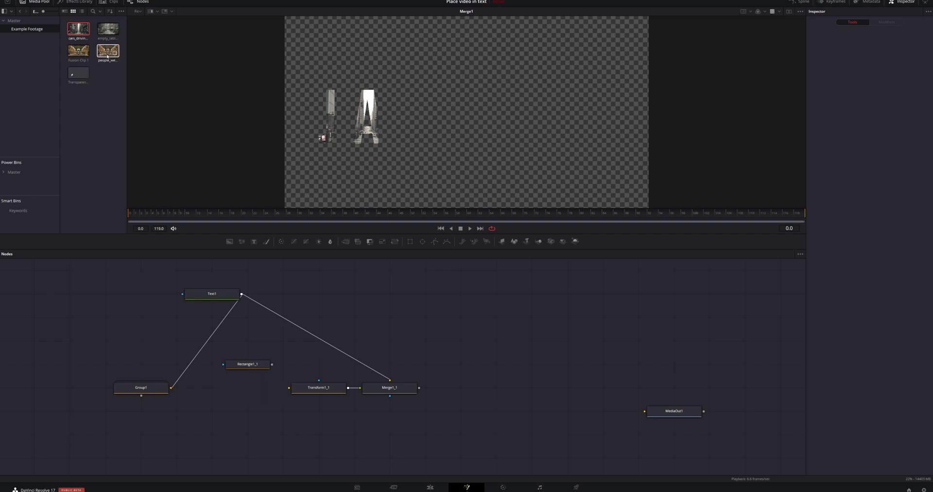
drag(107, 56, 237, 394)
drag(272, 364, 218, 389)
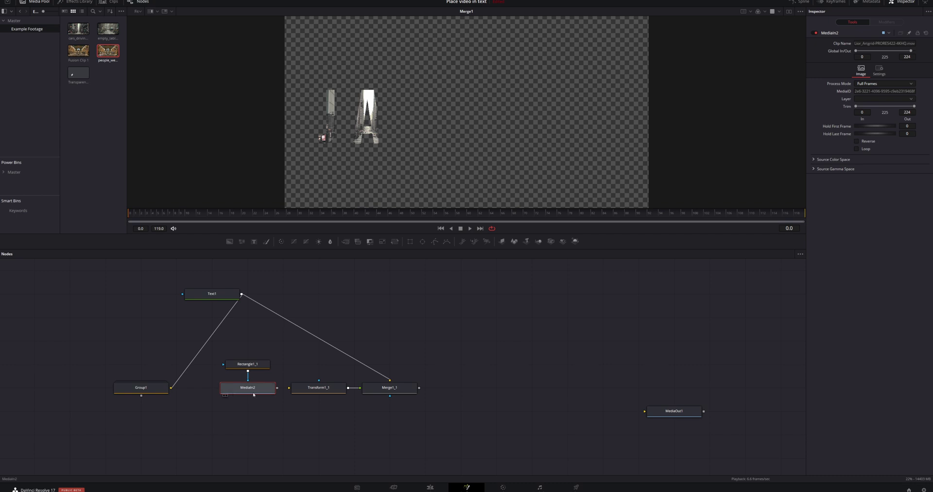
drag(276, 389, 290, 388)
drag(400, 389, 411, 188)
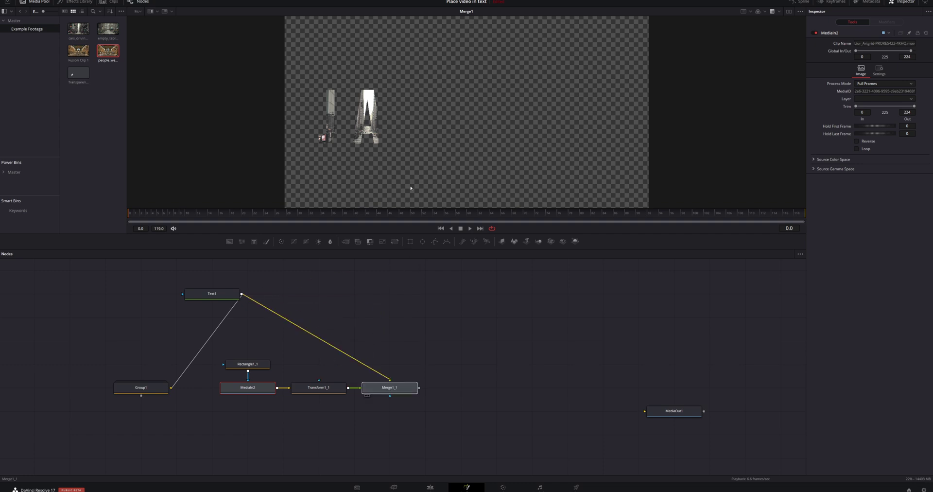
Step: Fit the people_wearing footage over the letters Y, C and U by shifting Rectangle1_1 and setting Transform1_1 to center 0.533, 0.498 and size 0.466
drag(447, 105, 448, 105)
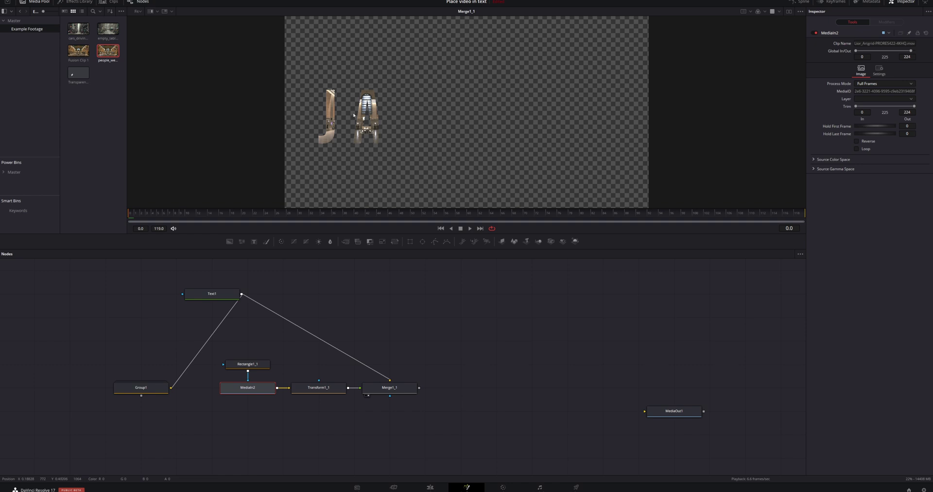
click(318, 387)
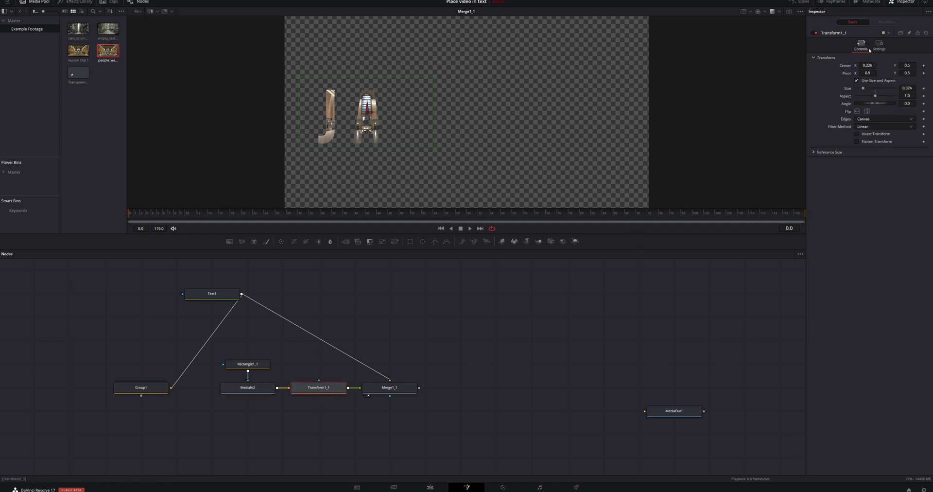
drag(369, 112, 487, 111)
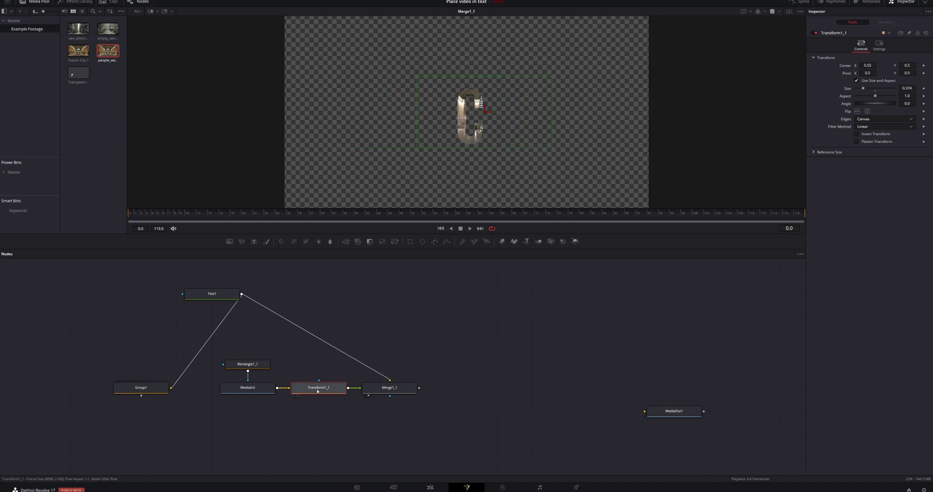
click(247, 363)
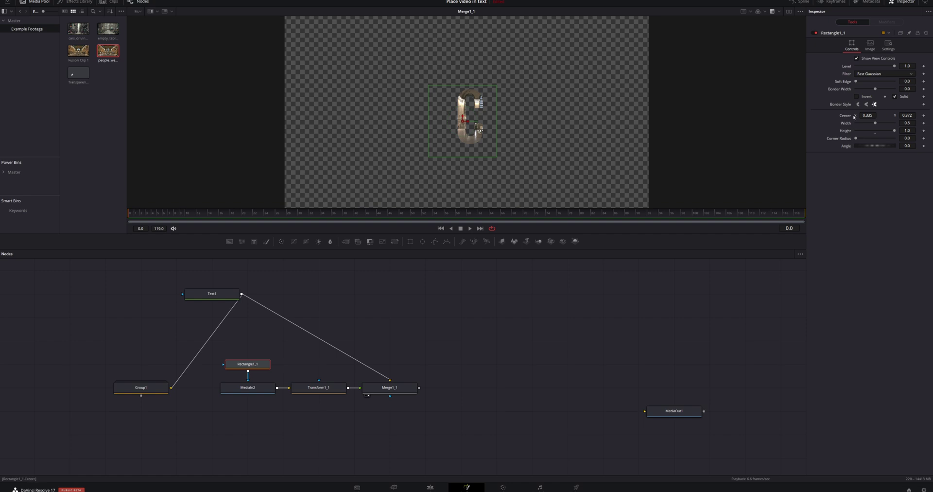
drag(496, 122, 528, 123)
click(318, 387)
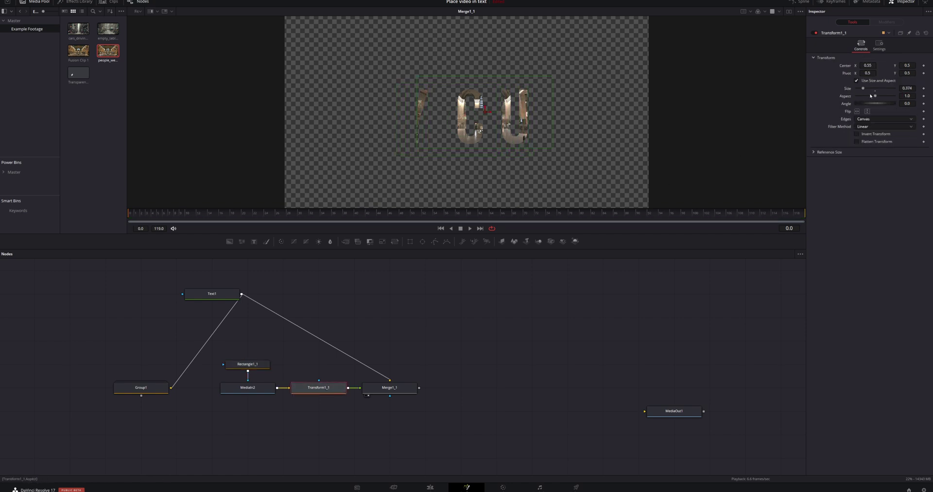
drag(483, 112, 479, 112)
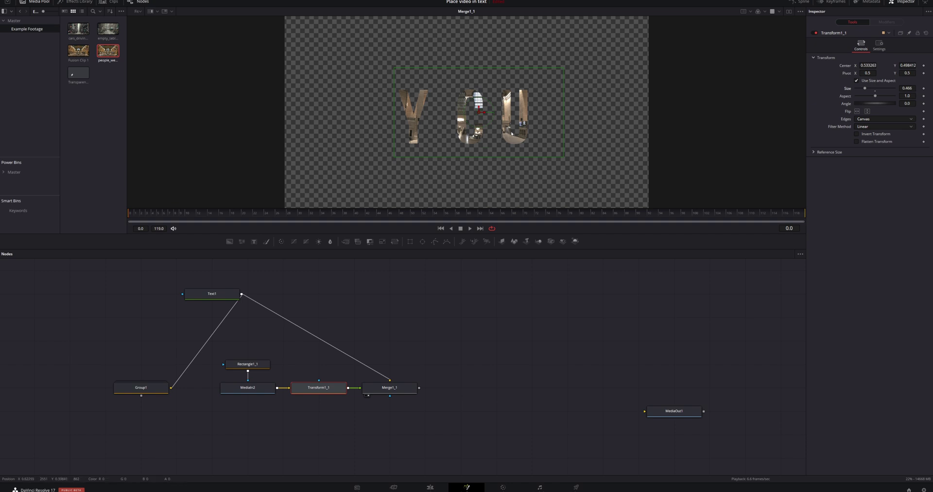
Step: Paste another copy of the original node chain, and group Rectangle1_1, MediaIn2, Transform1_1 and Merge1_1 beside Group1
click(432, 340)
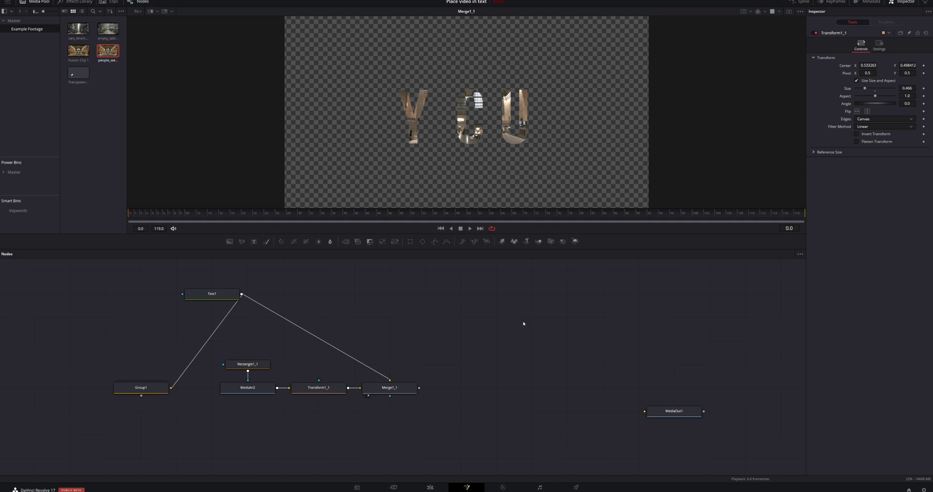
key(ctrl+v)
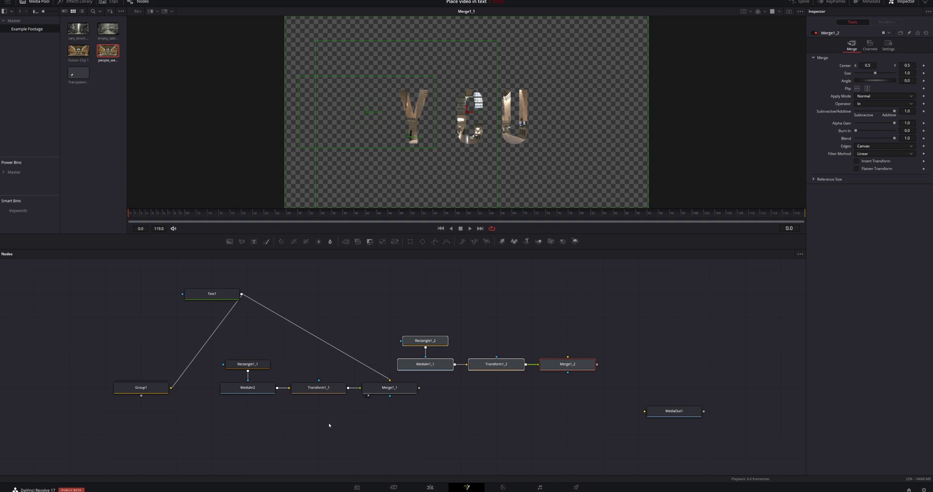
drag(241, 350, 384, 413)
right_click(318, 388)
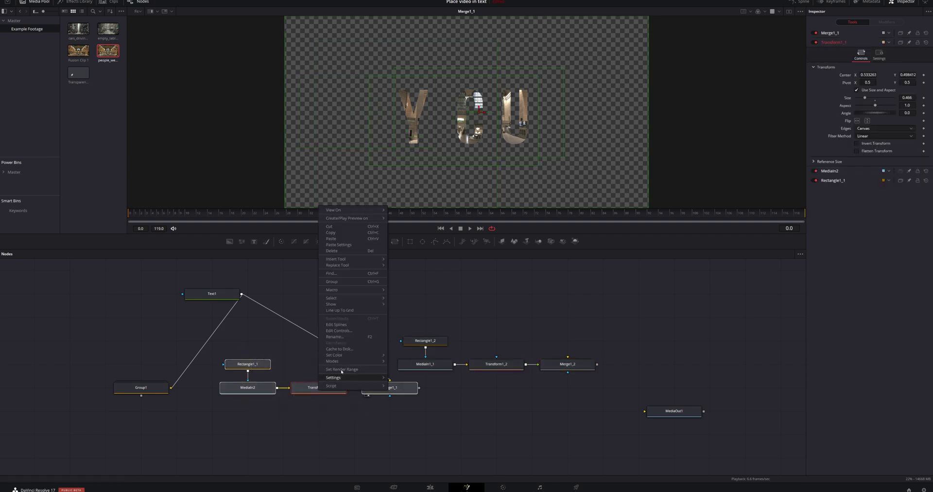
click(337, 282)
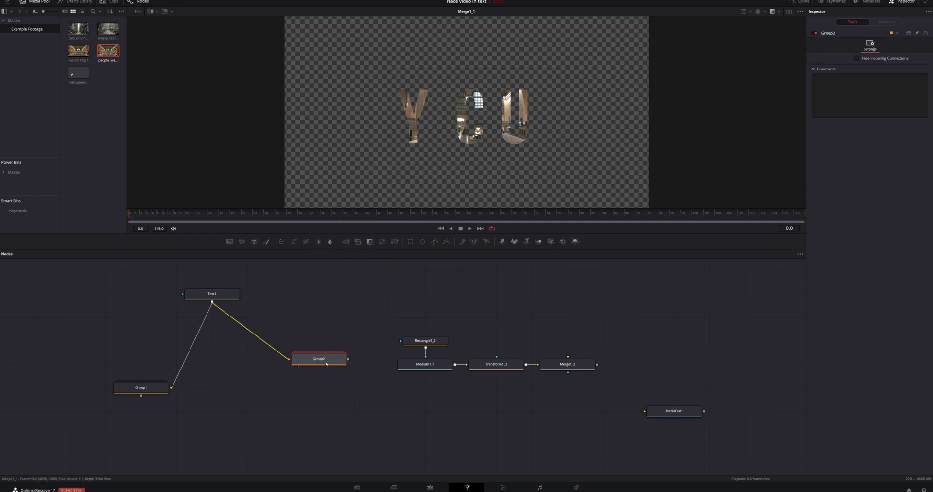
drag(325, 363, 213, 386)
Step: Connect Text1 to Merge1_2's background input and move the pasted node chain beside Group2
drag(212, 301, 567, 360)
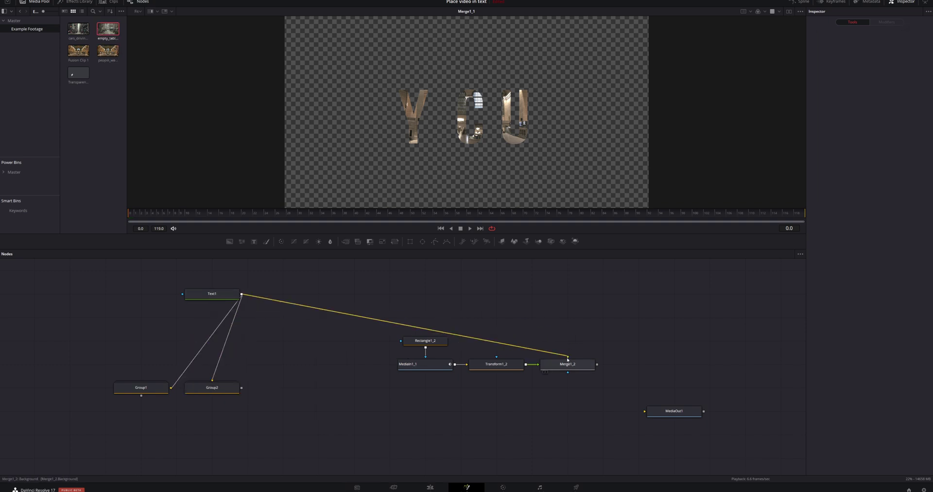
drag(420, 332, 562, 401)
drag(580, 368, 447, 394)
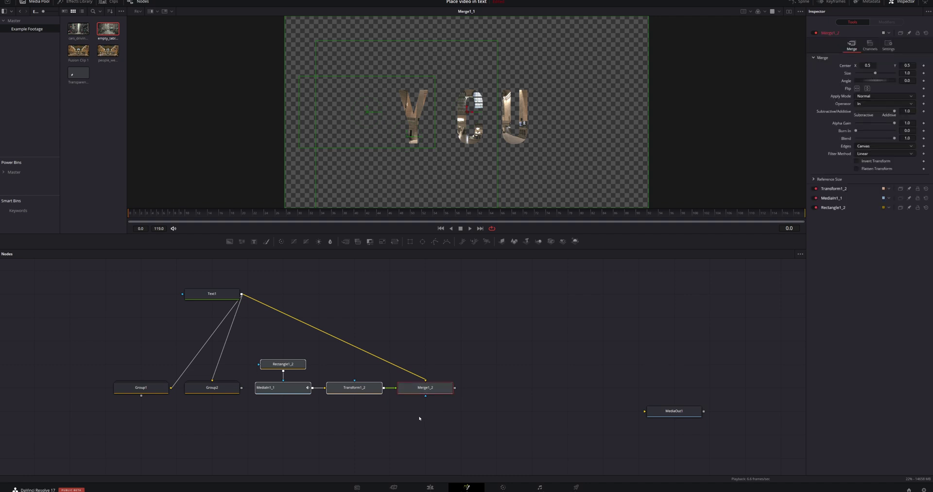
Step: Replace MediaIn1_1 with the clip whose name starts with empty_, masked by Rectangle1_2 and feeding Transform1_2, and send Merge1_2 to the viewer
click(294, 390)
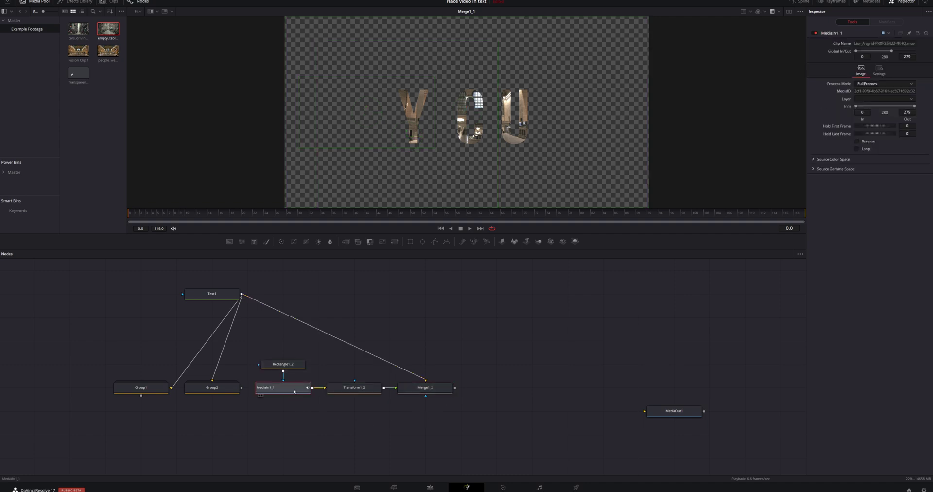
key(Delete)
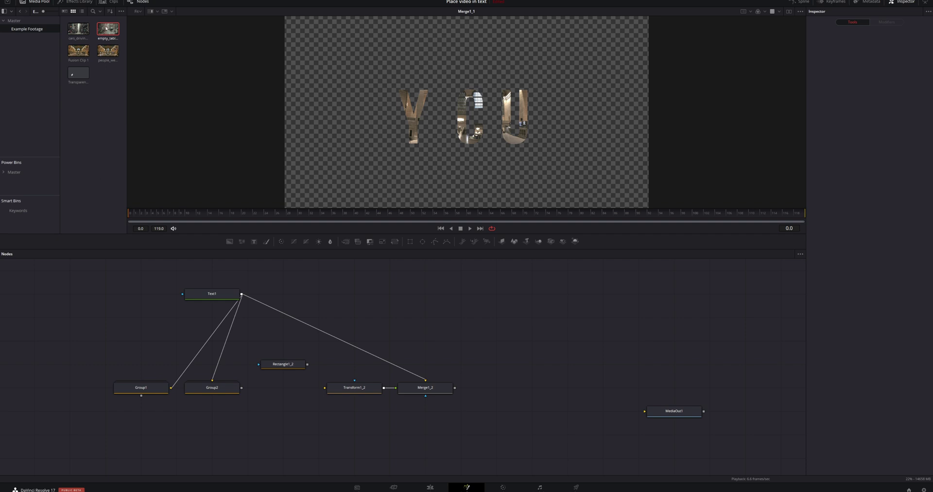
drag(107, 28, 279, 395)
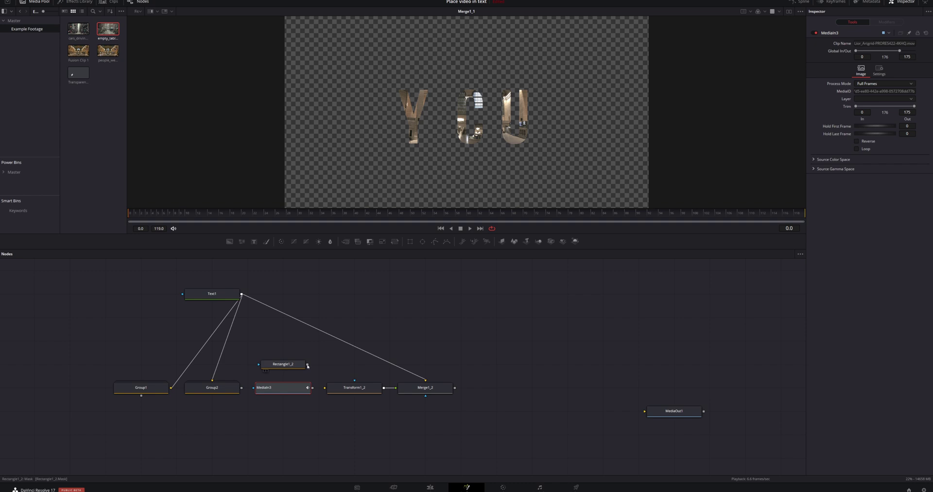
drag(307, 364, 255, 389)
drag(313, 389, 325, 387)
click(430, 388)
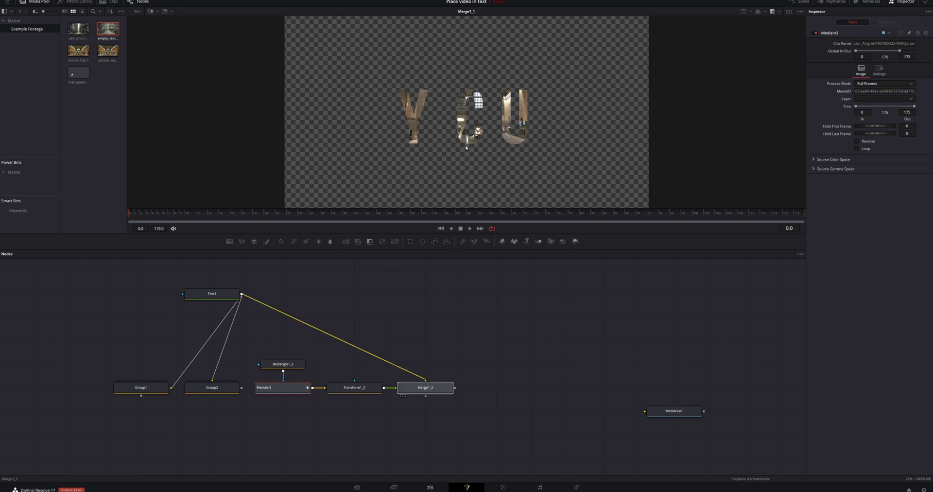
key(1)
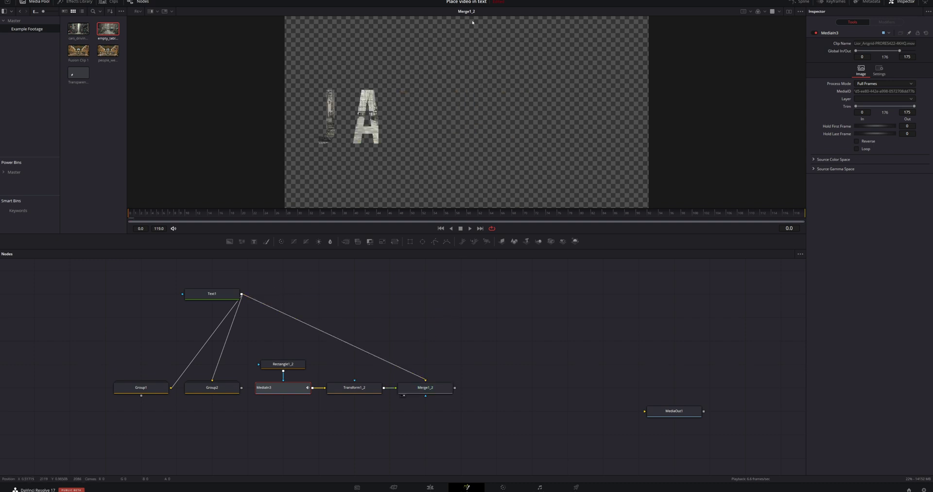
Step: Fit the new footage over the letters T and S by moving and enlarging Transform1_2 and shifting the center of Rectangle1_2
click(354, 387)
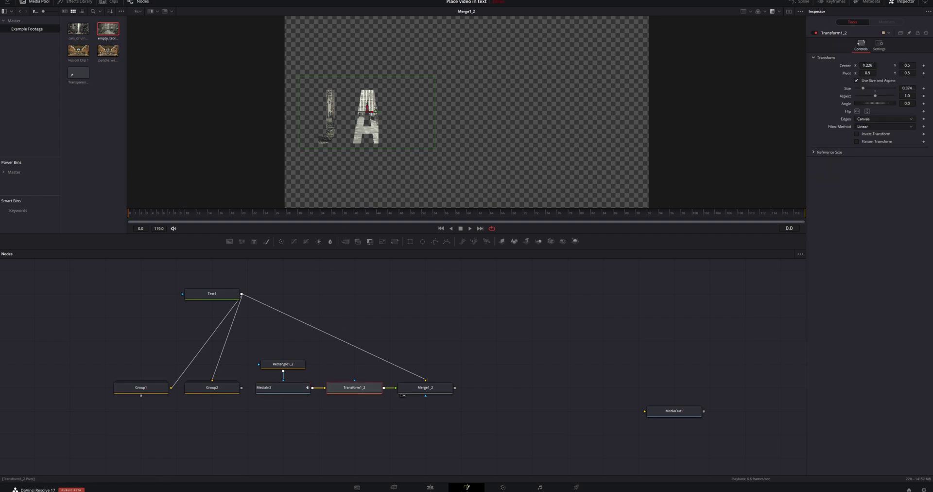
drag(368, 112, 597, 109)
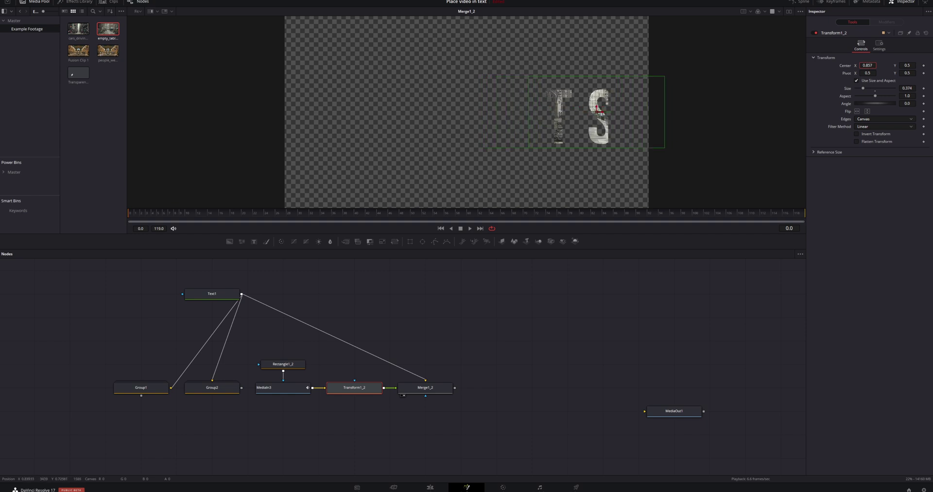
click(282, 364)
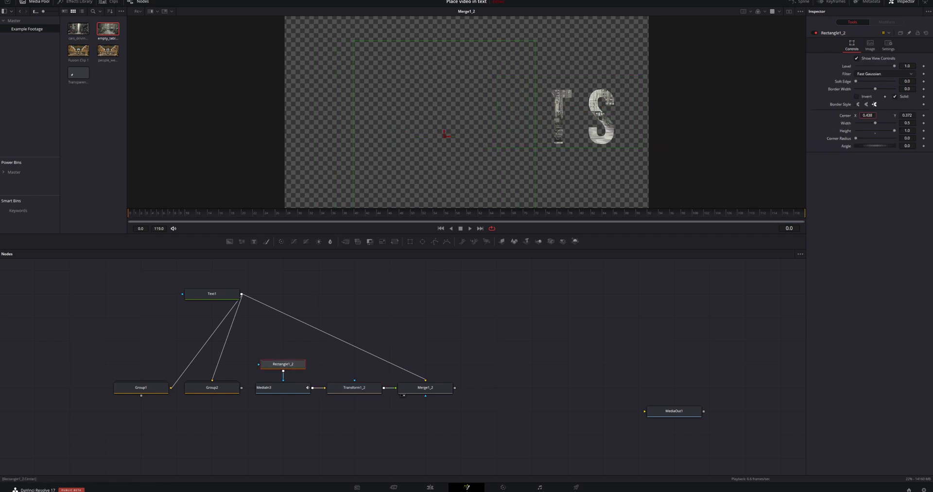
drag(445, 134, 441, 135)
click(354, 387)
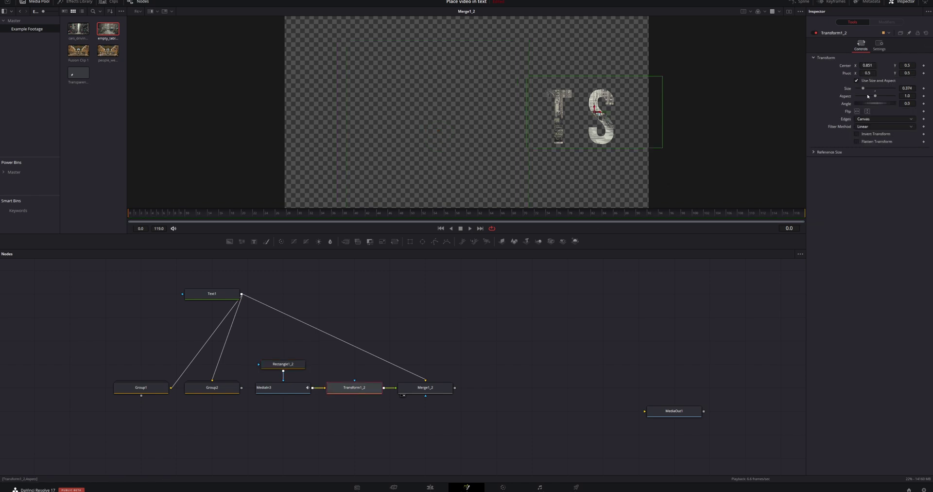
drag(662, 148, 703, 174)
Step: Group Rectangle1_2, MediaIn3, Transform1_2 and Merge1_2, place the group beside Group2, and align MediaOut1 with the row of groups
drag(250, 345, 456, 423)
right_click(293, 388)
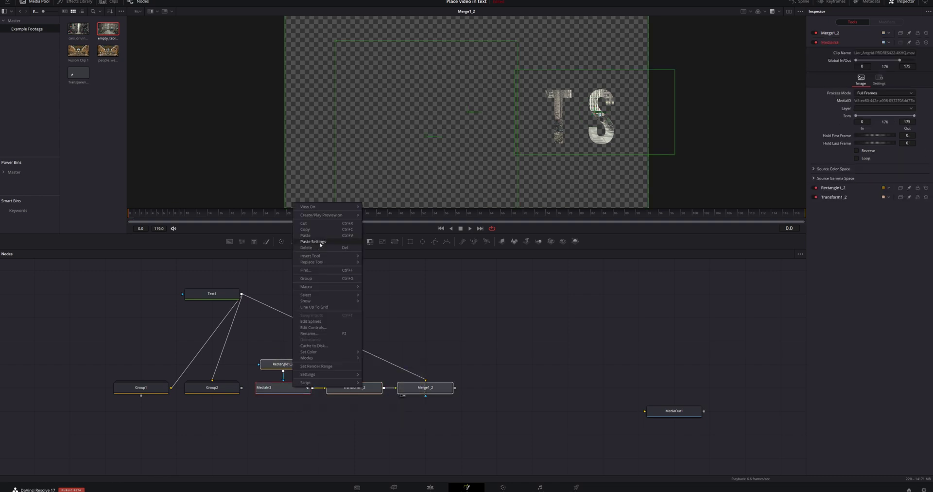
click(318, 278)
drag(350, 362, 293, 389)
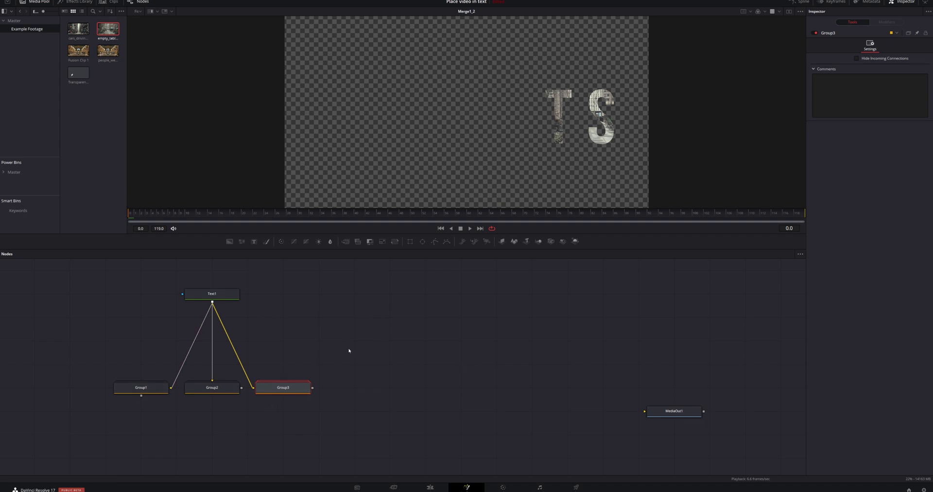
drag(673, 411, 674, 387)
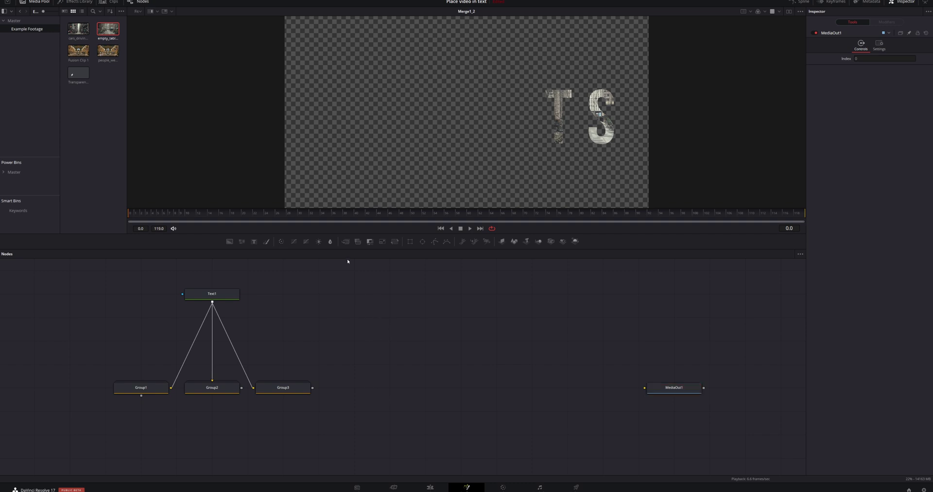
Step: Add two chained Merge nodes, feeding Group1 into Merge2 below it and Group2 into Merge3 below it
click(345, 241)
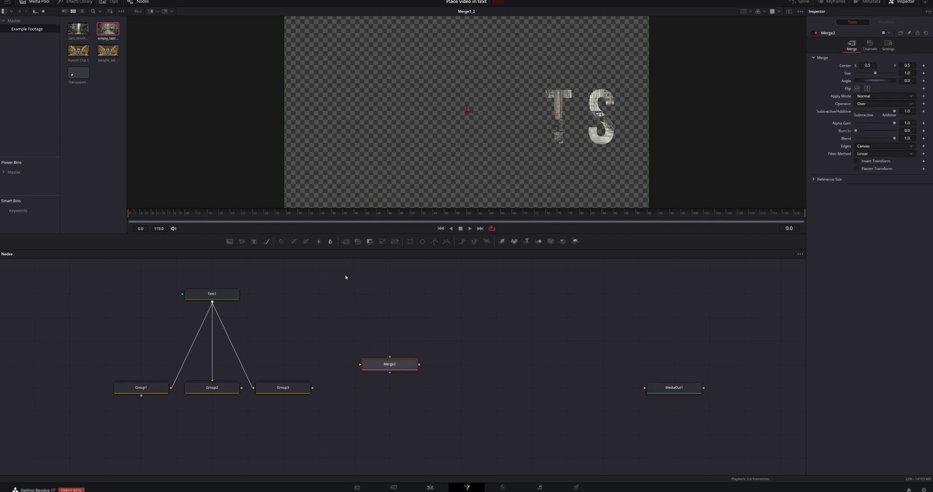
click(345, 241)
drag(141, 395, 160, 440)
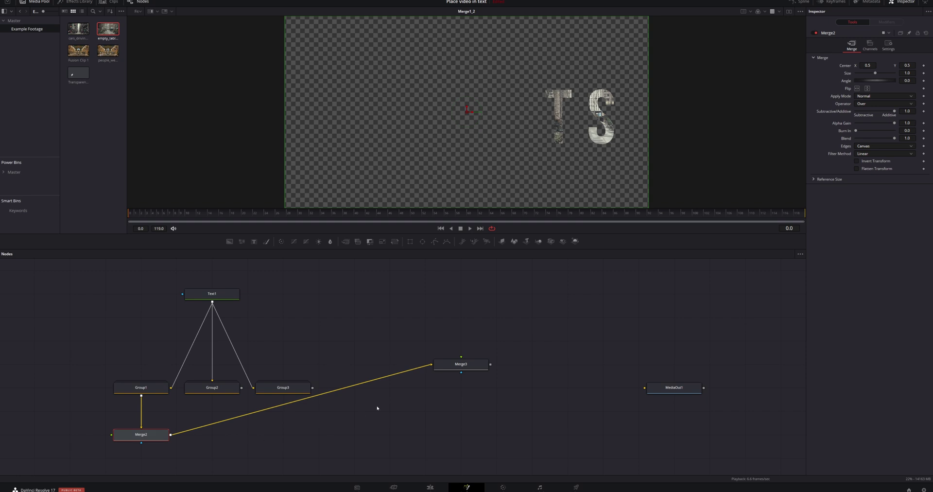
click(455, 368)
drag(455, 368, 217, 436)
click(216, 436)
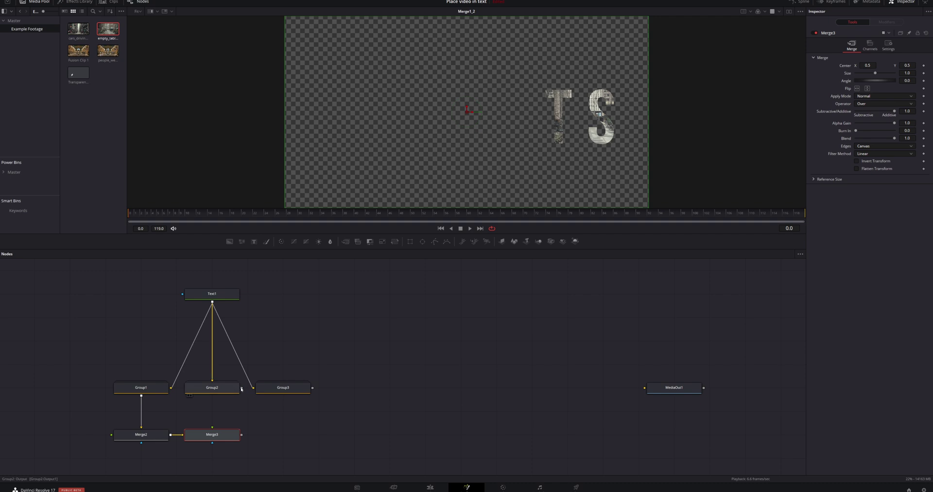
drag(241, 392, 230, 435)
Step: Add a third Merge below Group3, fed by Merge3 and Group3, and send it to the viewer
click(345, 241)
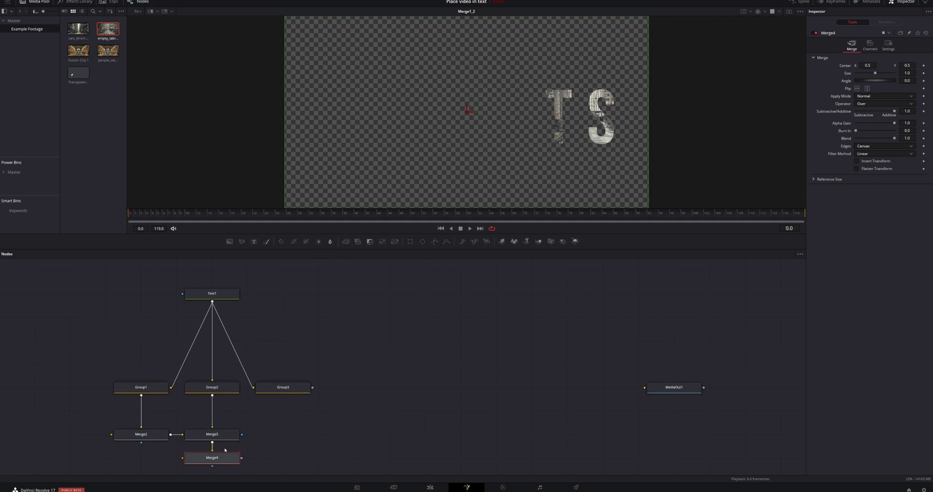
drag(224, 457, 296, 433)
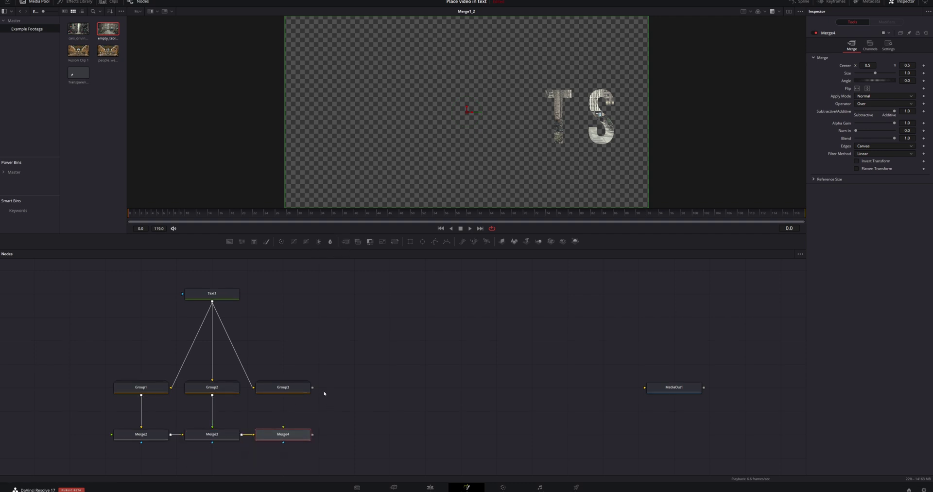
drag(313, 388, 297, 436)
key(1)
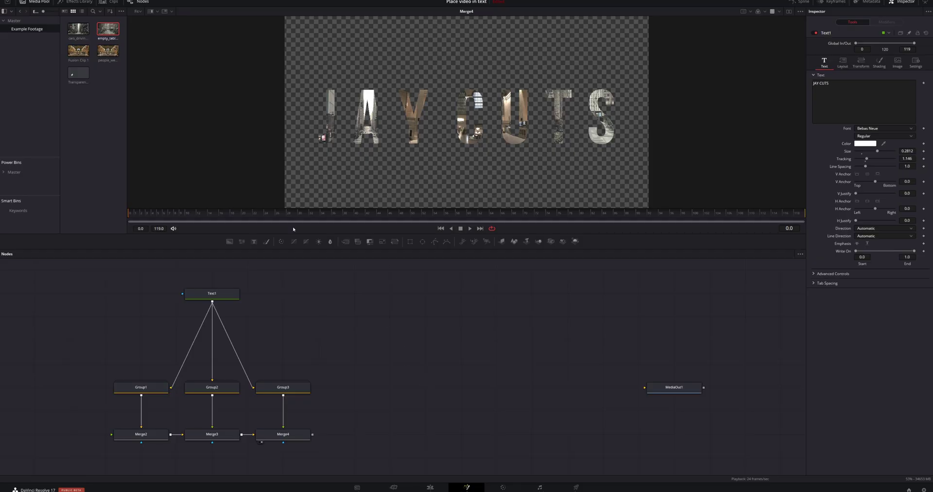
Step: Paste an instance of Text1 in the empty area beside it
click(219, 294)
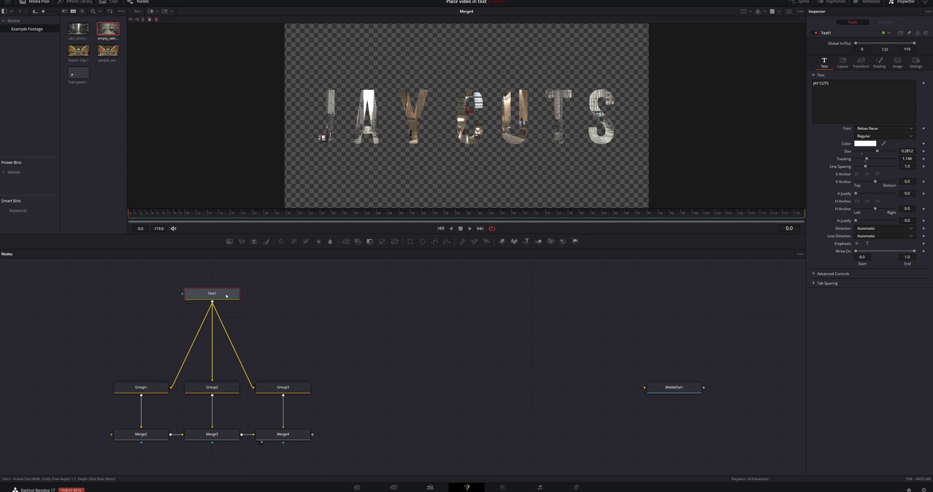
right_click(378, 300)
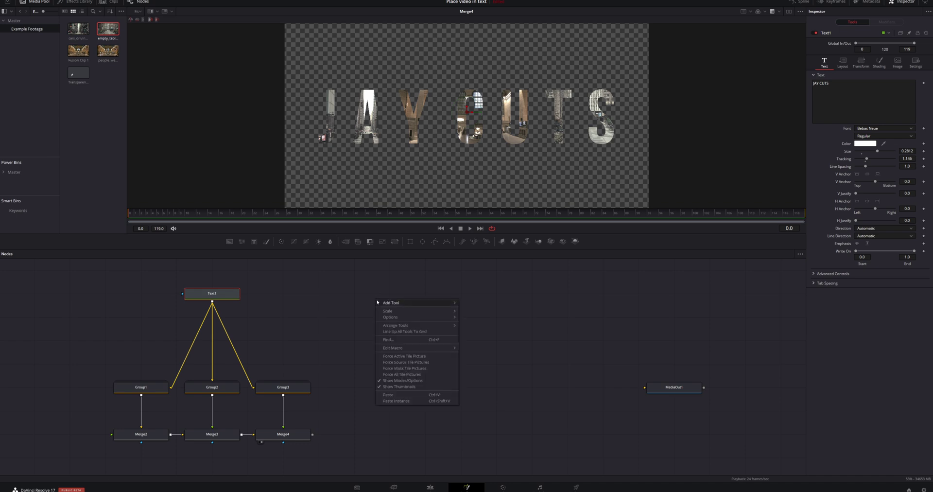
mouse_move(380, 301)
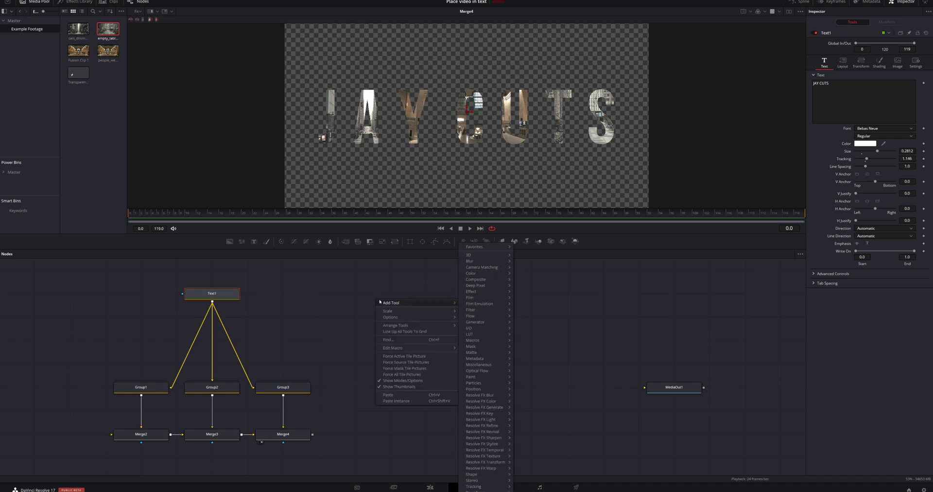
click(396, 401)
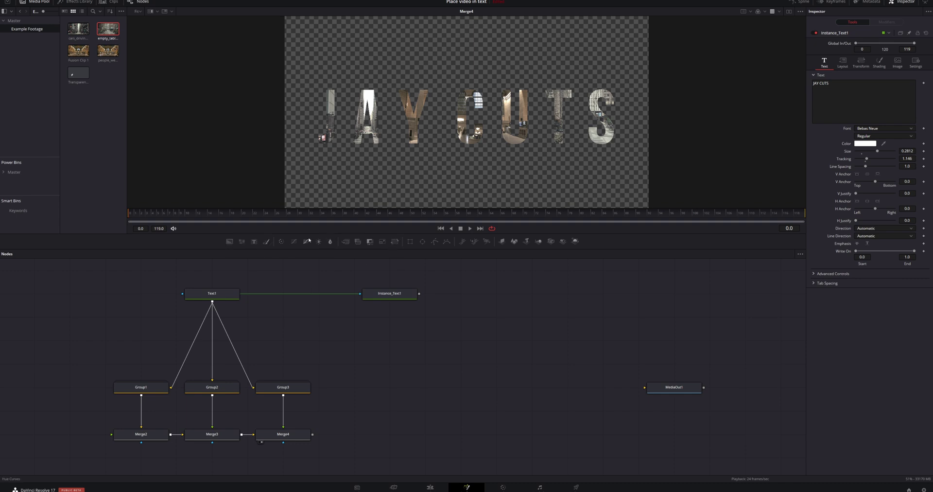
Step: Add a Merge node below Instance_Text1, fed by Merge4 as background and Instance_Text1 as foreground, and send it to the viewer
click(345, 241)
drag(312, 434, 363, 435)
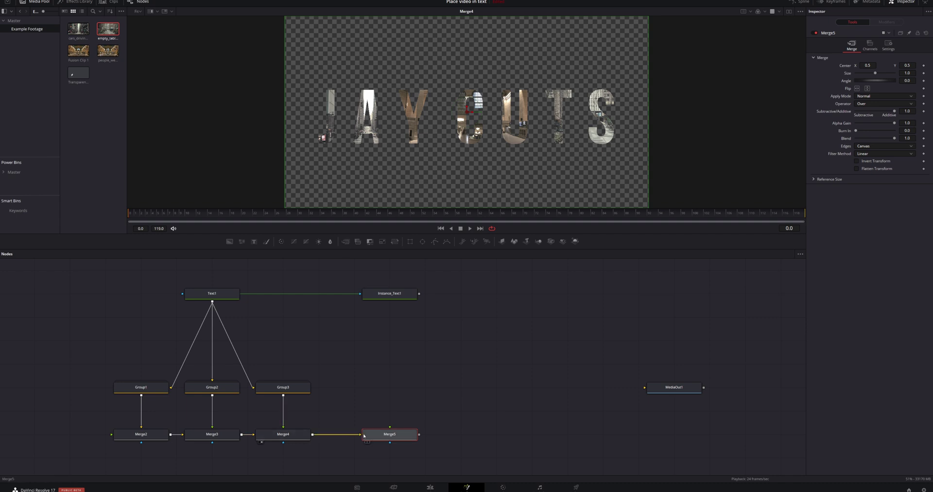
drag(420, 297, 392, 435)
drag(410, 431, 471, 140)
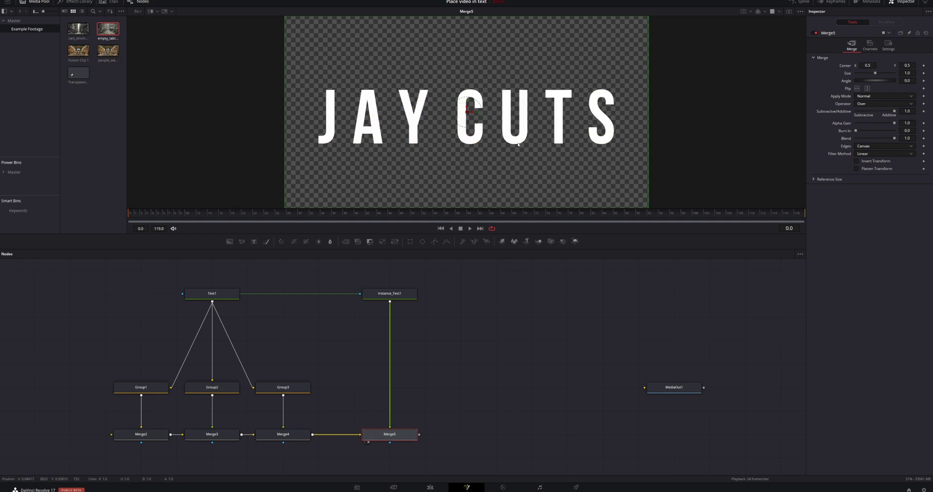
Step: Deinstance the shading Appearance of Instance_Text1 and set it to text outline
click(385, 294)
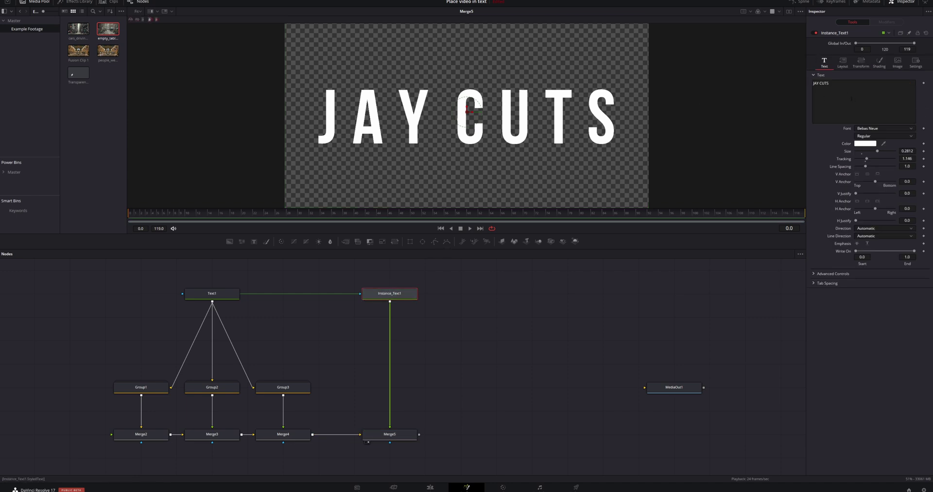
click(880, 65)
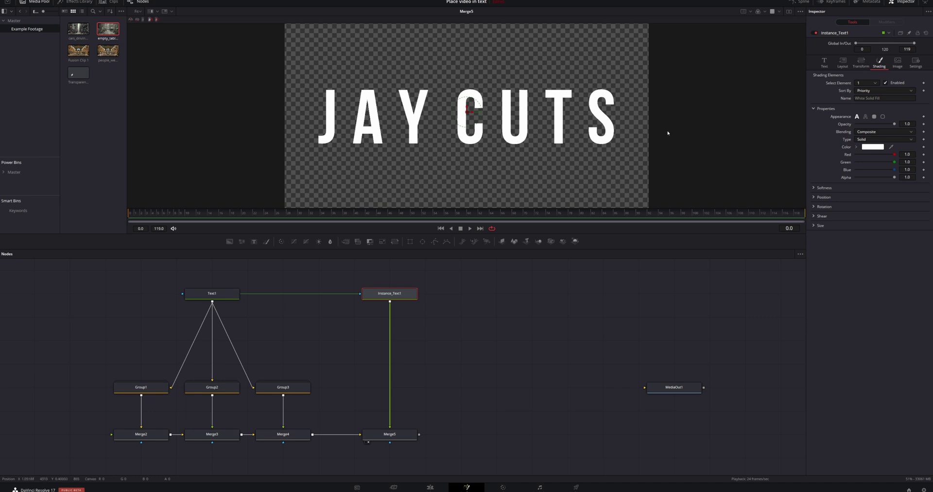
right_click(836, 117)
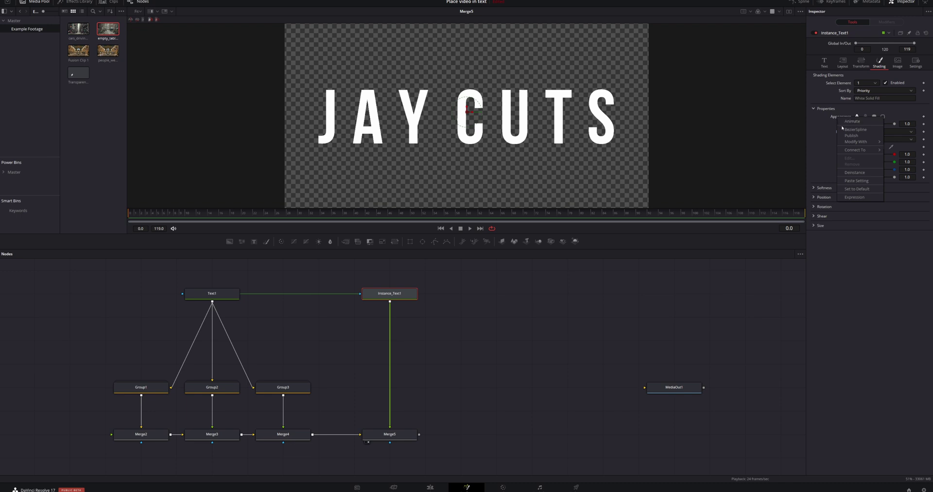
click(857, 173)
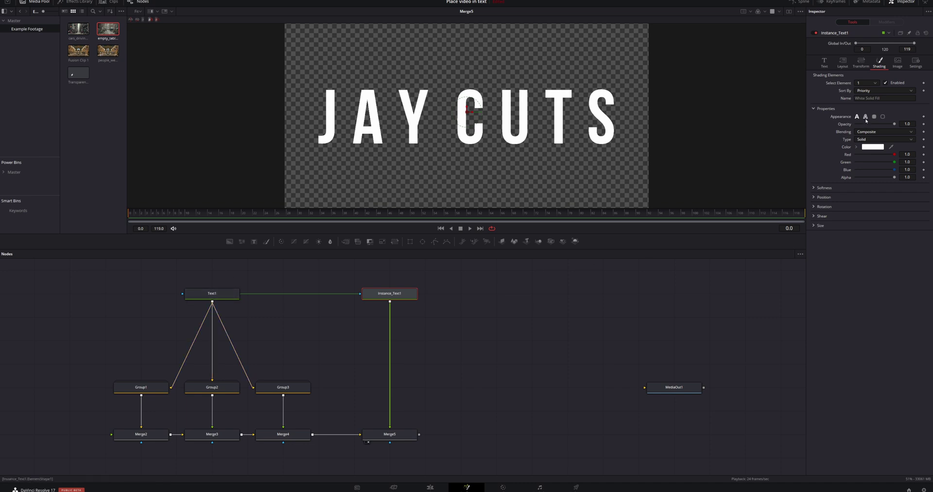
click(865, 117)
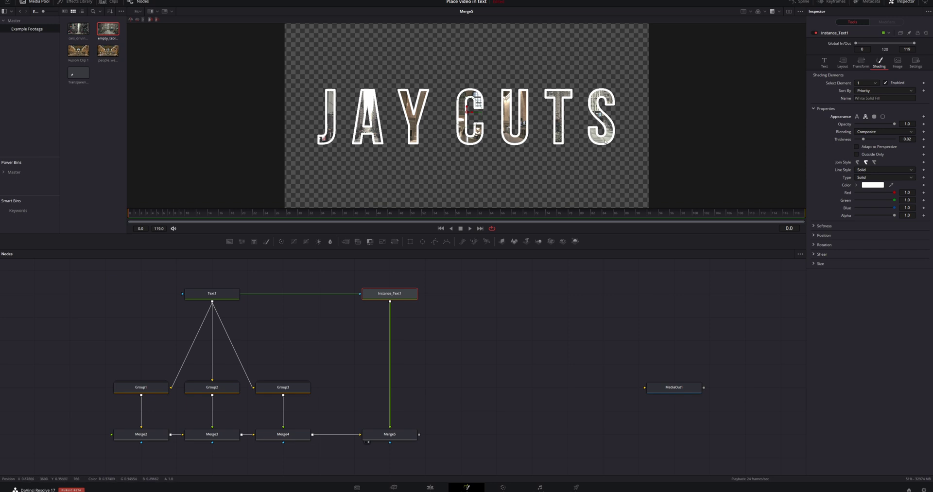
Step: Deinstance the outline Thickness of Instance_Text1 and set it to 0.004
right_click(843, 142)
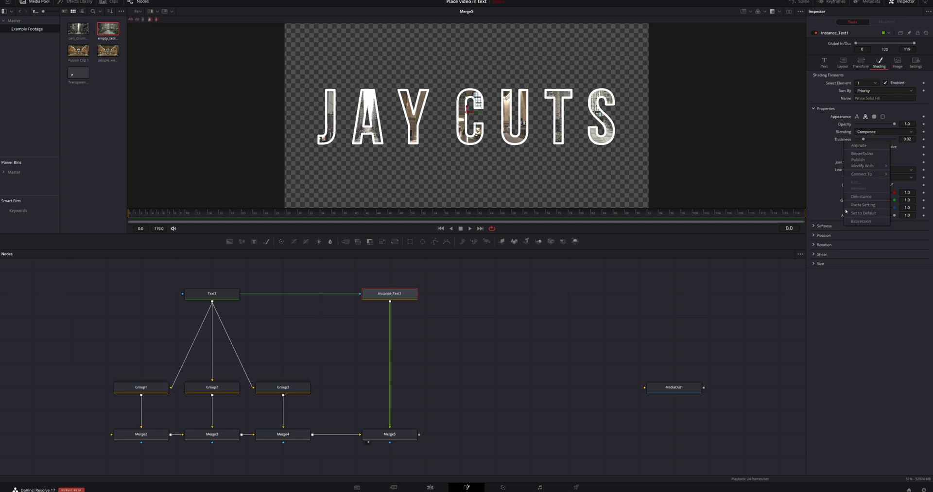
click(856, 197)
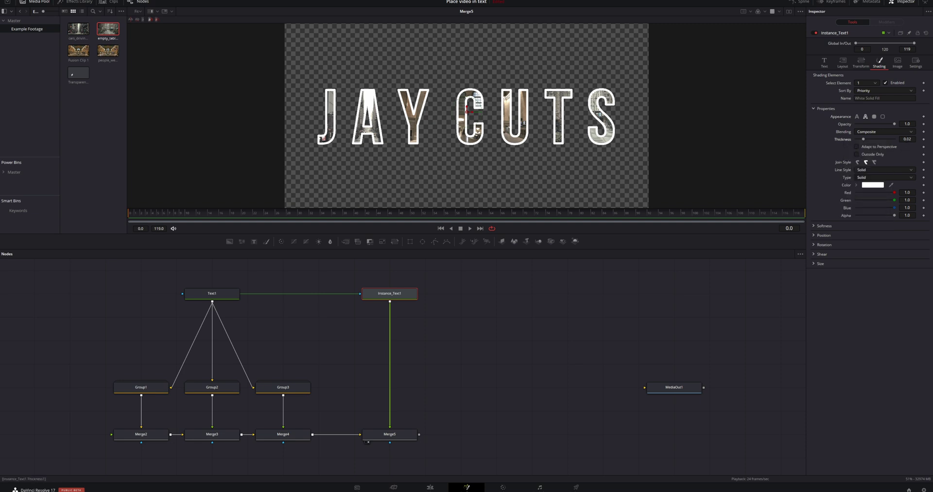
click(906, 139)
key(BackSpace)
text(.004)
key(Tab)
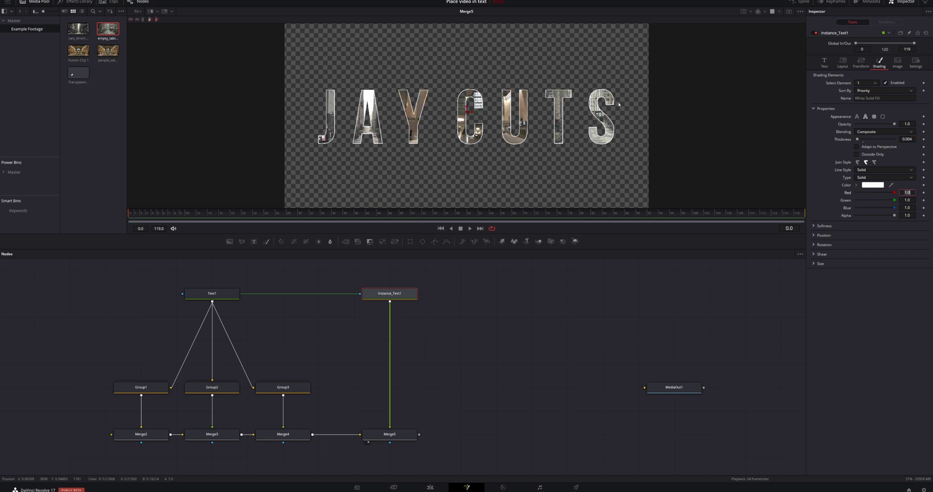
Step: Move Instance_Text1 and Merge5 together closer to Merge4
ctrl+click(390, 434)
drag(389, 434, 354, 433)
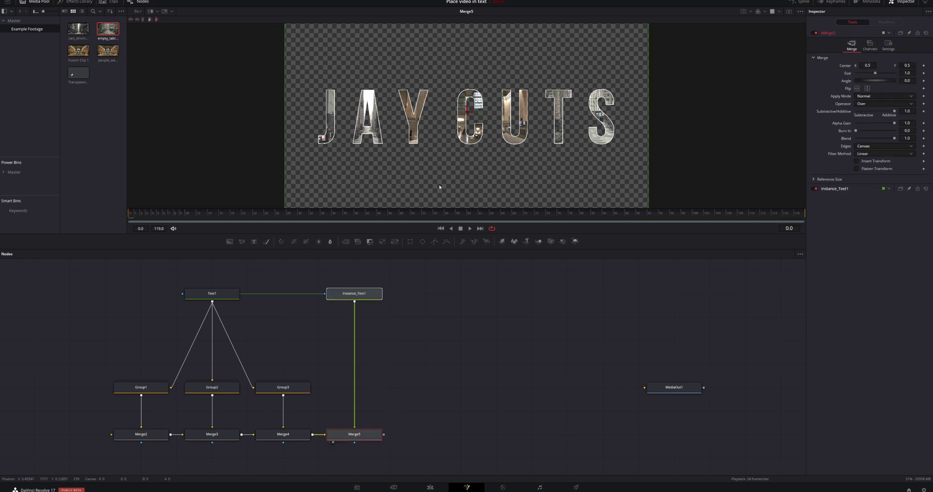
click(407, 344)
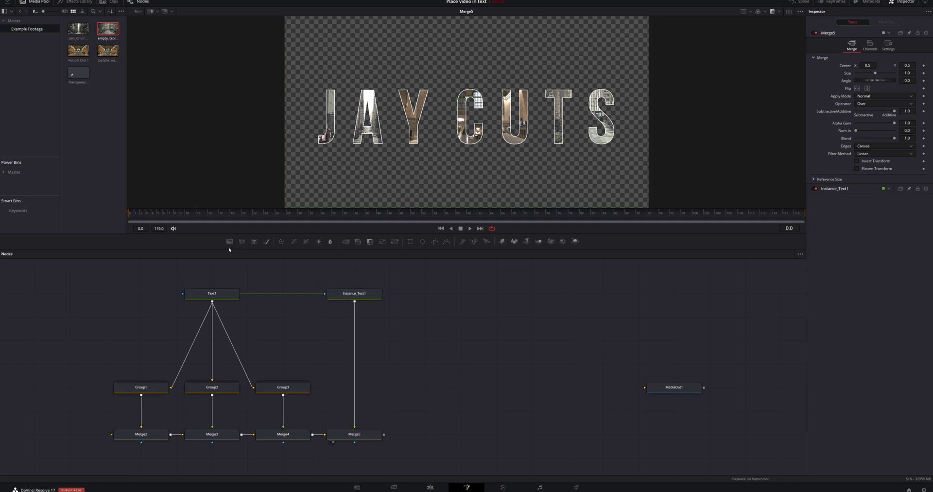
Step: Add a Background node and a Merge that places Merge5 over it, line them up beside Merge5, and view the merge
drag(229, 241, 473, 297)
click(467, 347)
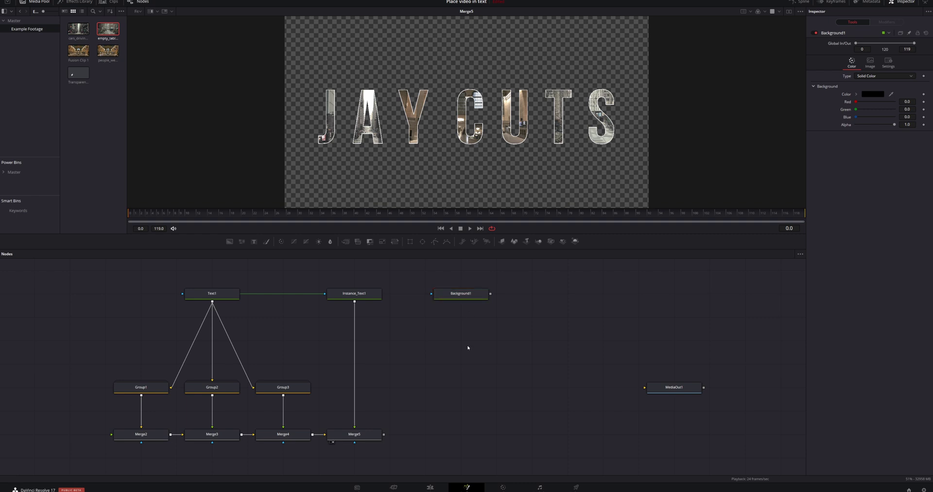
click(345, 241)
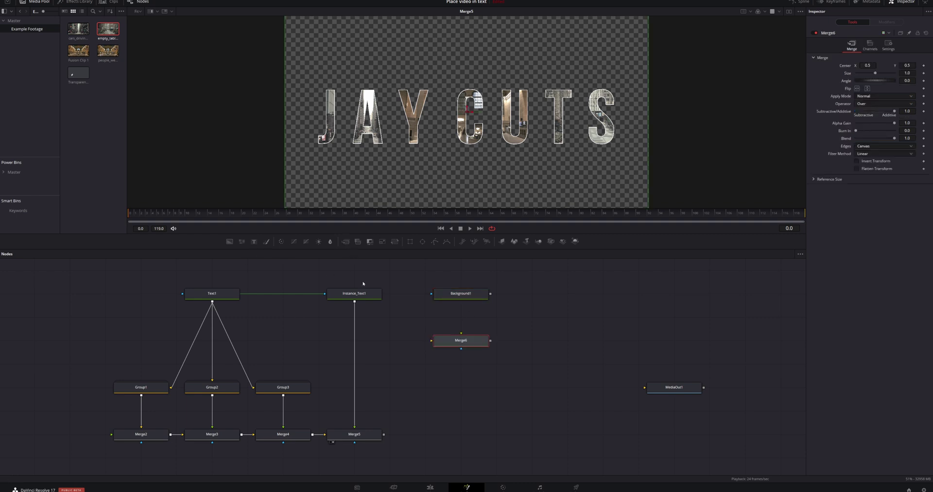
drag(458, 342, 458, 437)
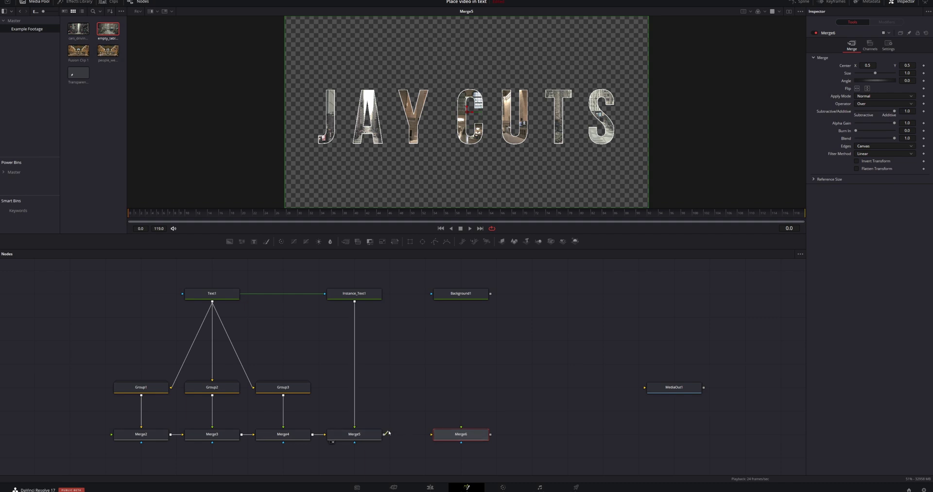
drag(383, 434, 461, 435)
drag(491, 294, 439, 435)
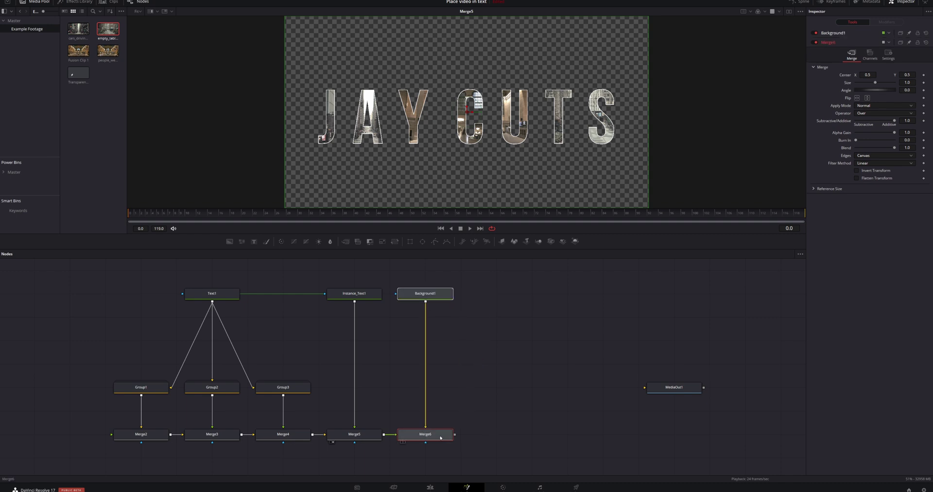
key(1)
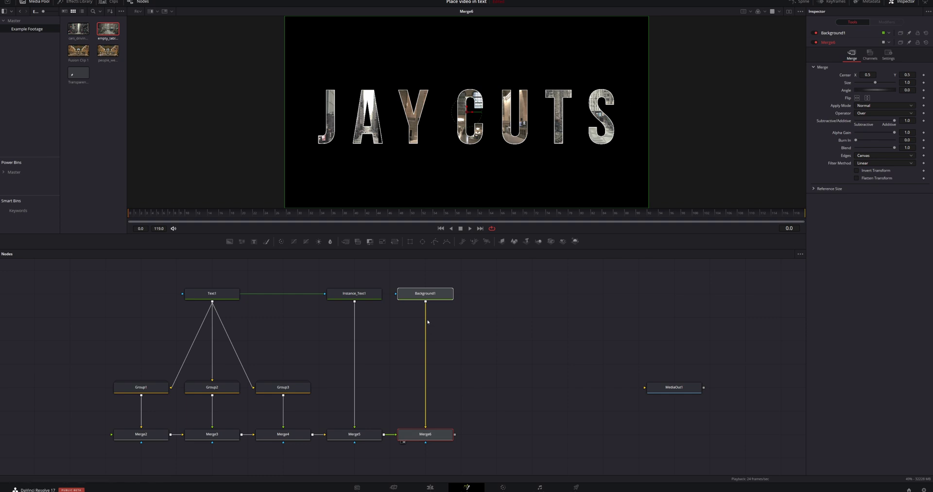
Step: Set the Background1 color to the orange-yellow basic swatch
click(833, 33)
click(872, 94)
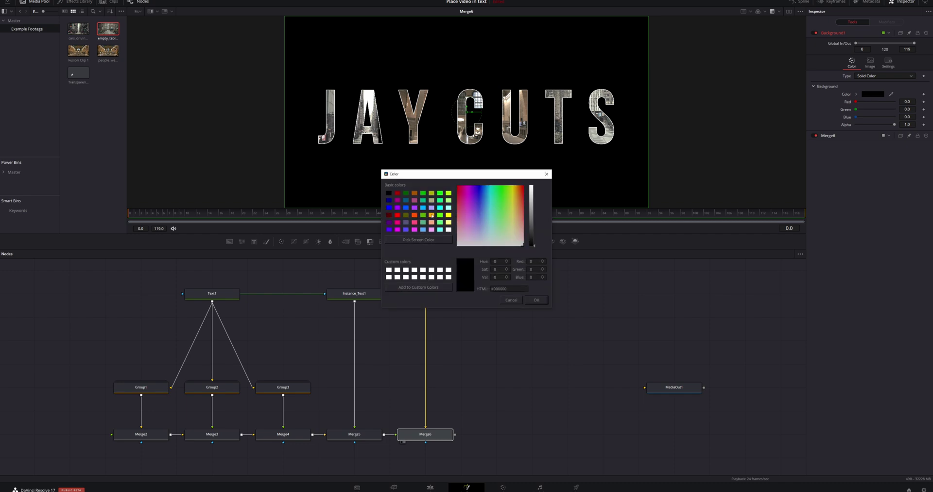
click(431, 215)
click(536, 300)
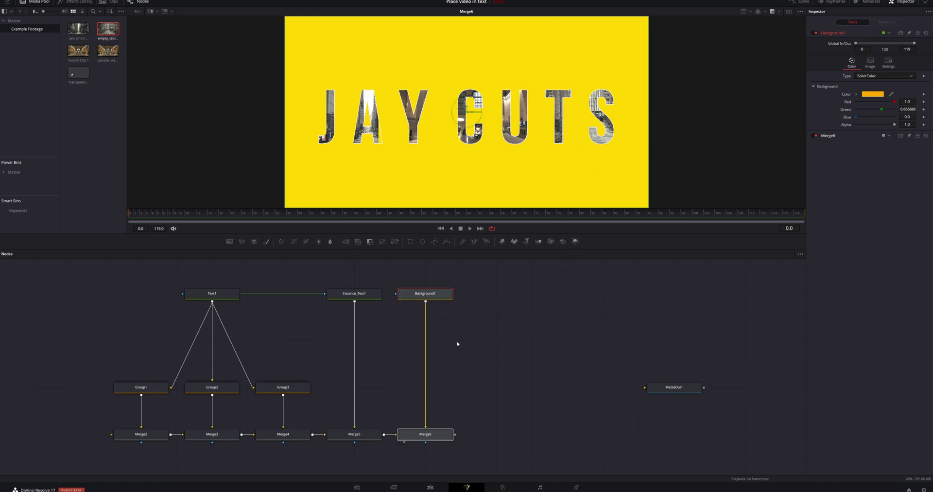
Step: Shift Background1 and Merge6 away from Merge5 and insert a Transform node between Merge5 and Merge6
drag(421, 278, 490, 439)
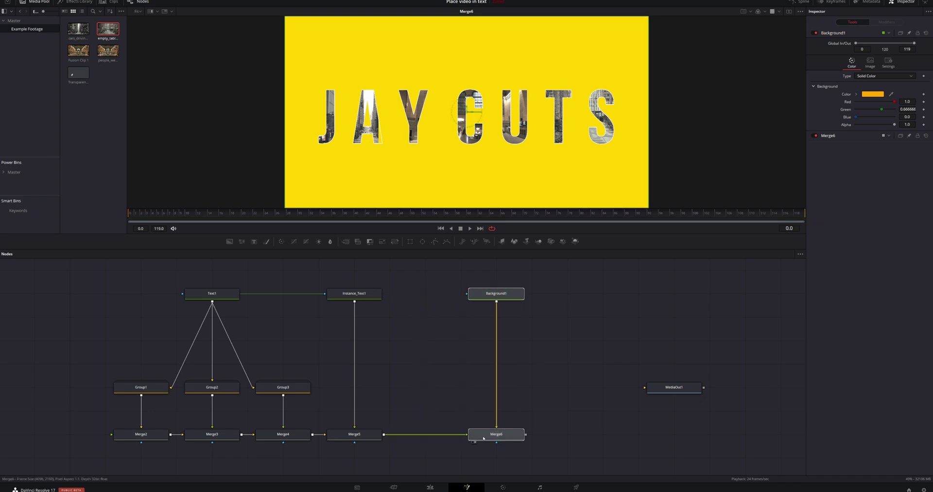
click(483, 438)
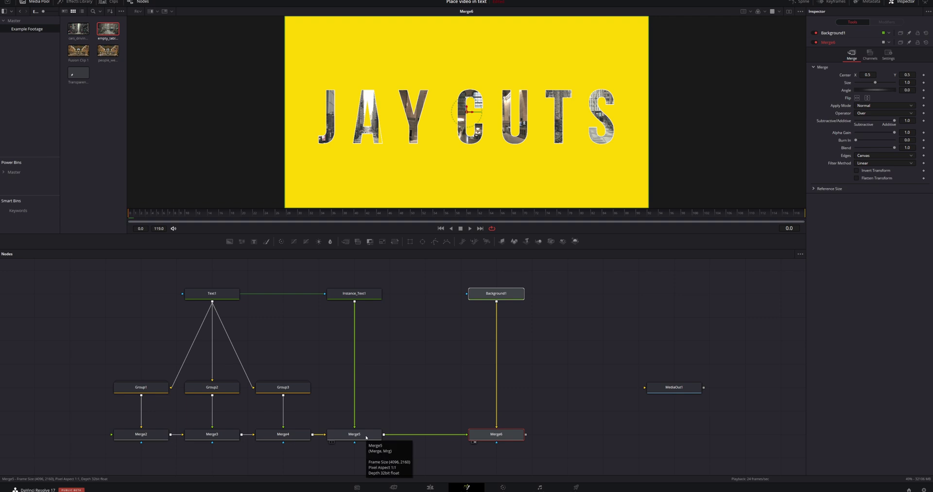
click(365, 436)
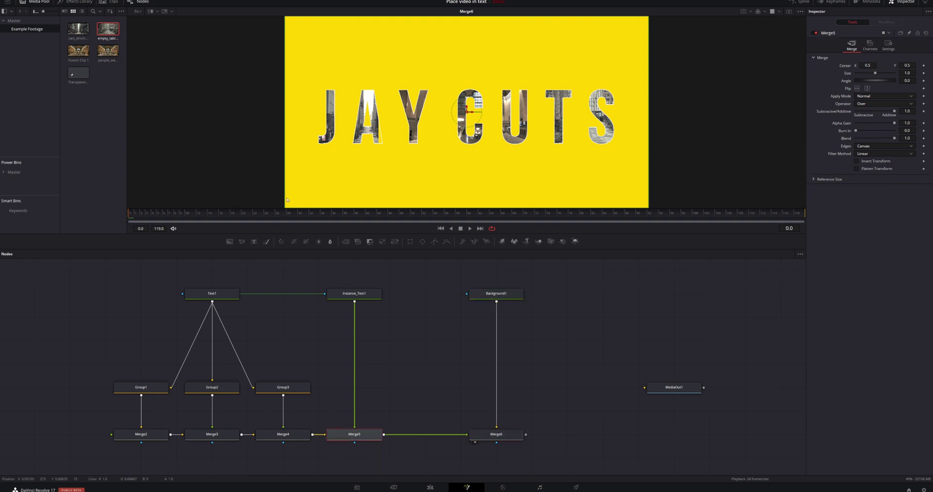
click(395, 242)
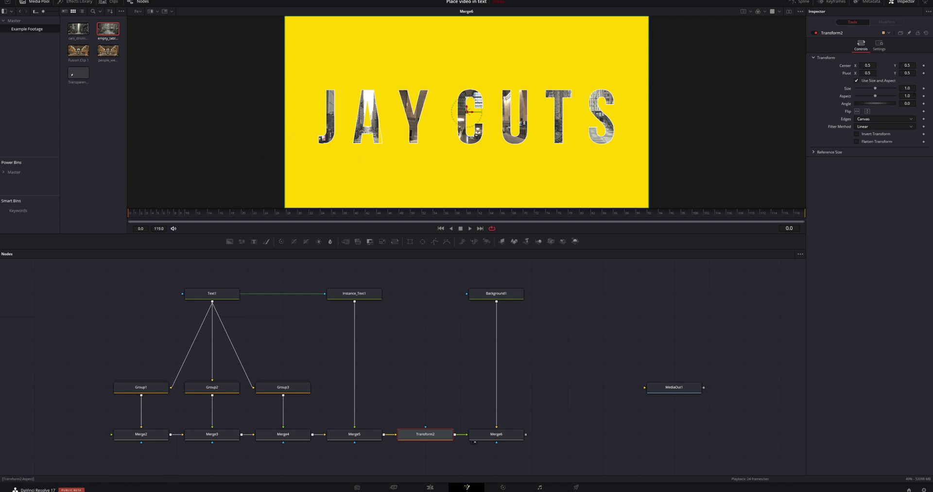
Step: Animate the Size of Transform2 with keyframes of 1.0 at frame 0 and 0.6 at frame 119
click(924, 89)
click(802, 212)
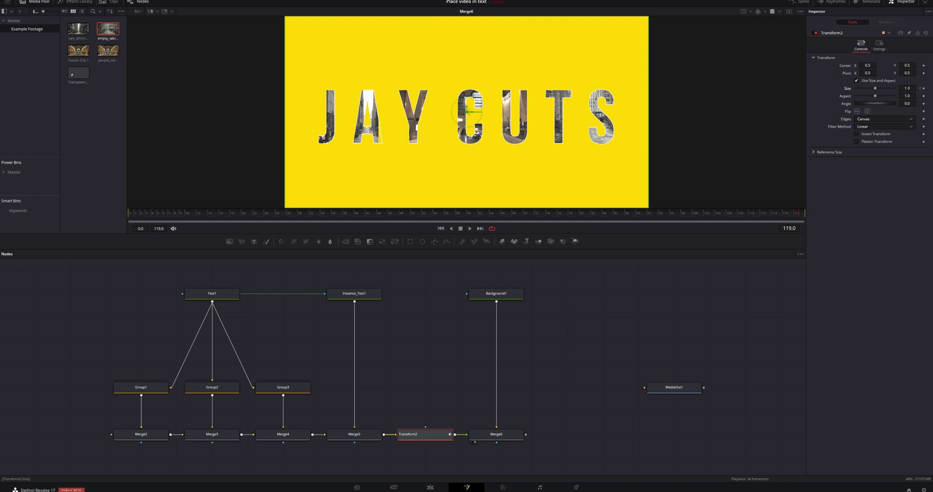
click(906, 88)
key(BackSpace)
Step: Place MediaOut1 in line after Merge6, feed Merge6 into it, and play the final output from frame 0
drag(673, 386, 603, 434)
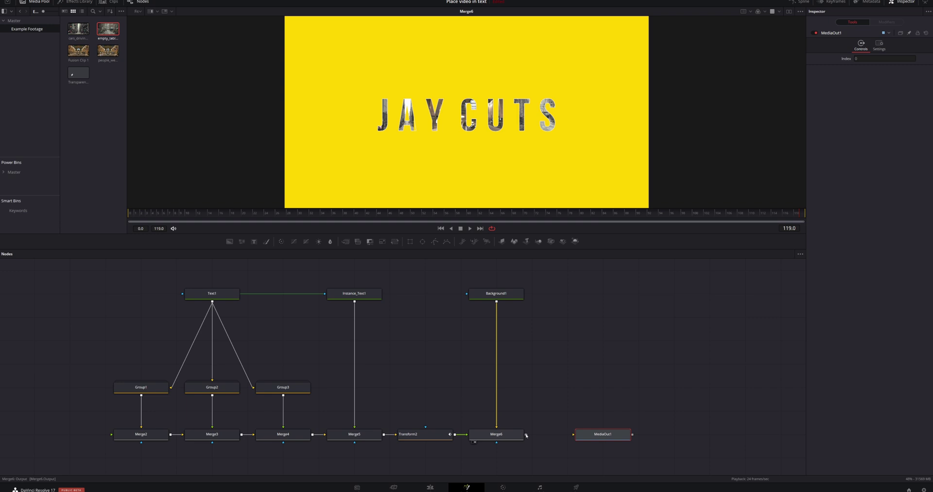
drag(525, 435, 609, 436)
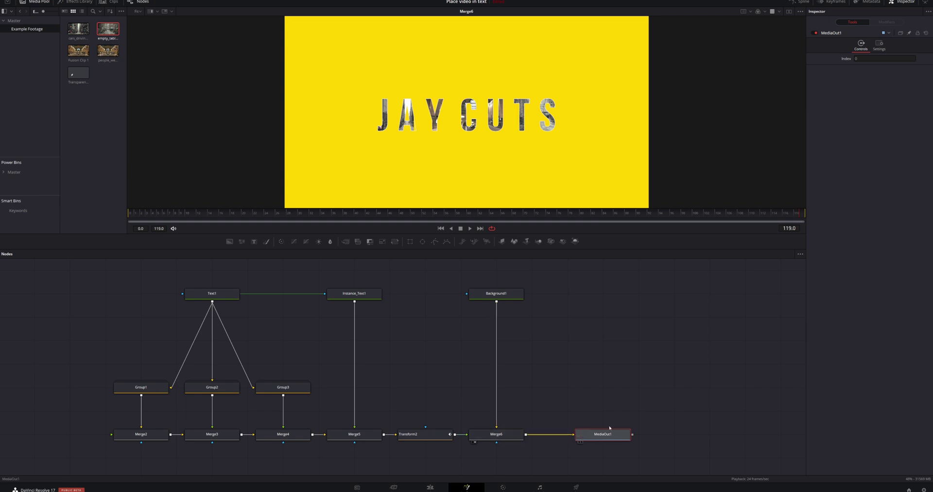
key(1)
click(130, 215)
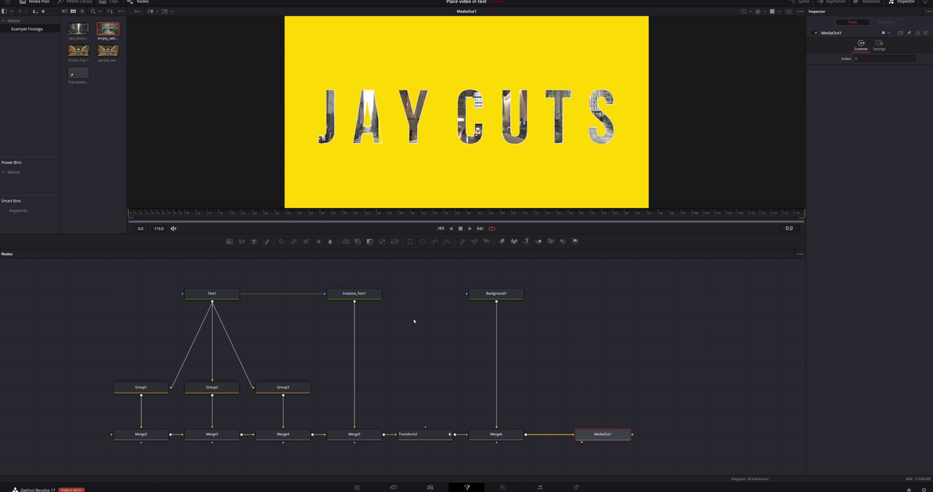
key(space)
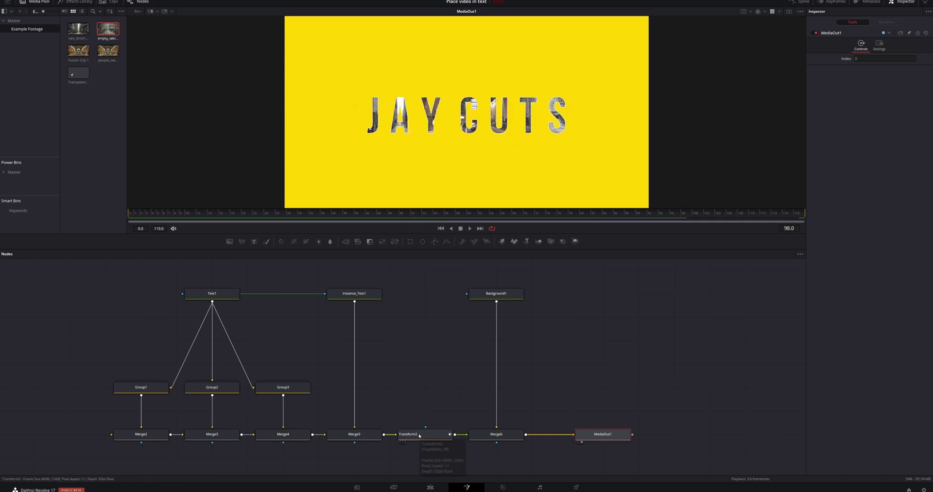
Step: Show the Size curve of Transform2 in the Spline editor and smooth both of its keyframes
click(419, 435)
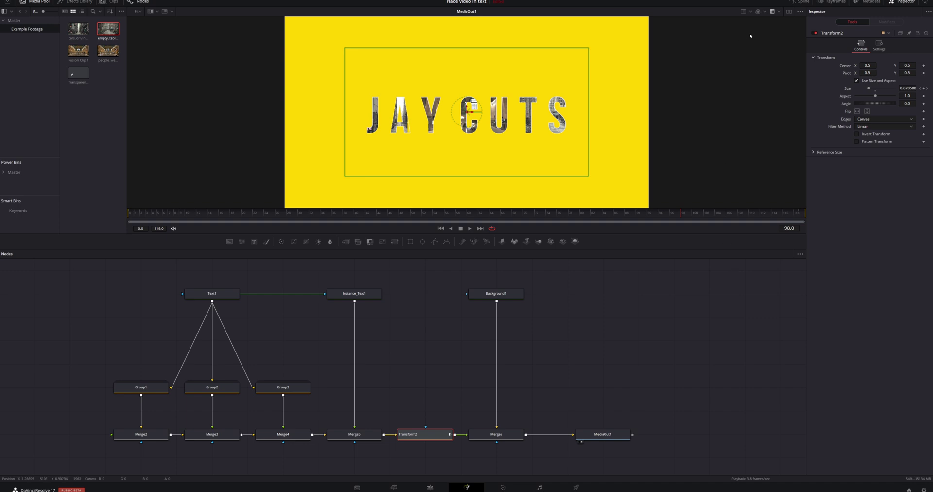
click(800, 2)
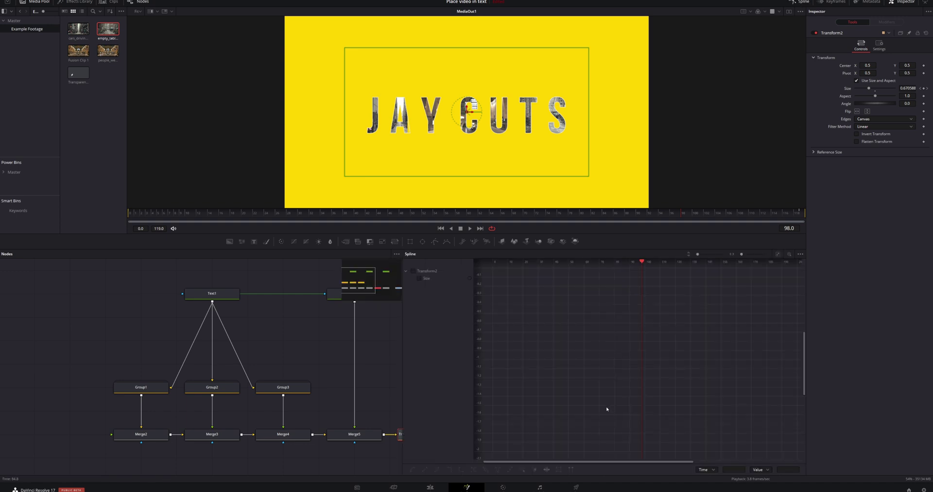
click(413, 270)
drag(488, 344, 684, 414)
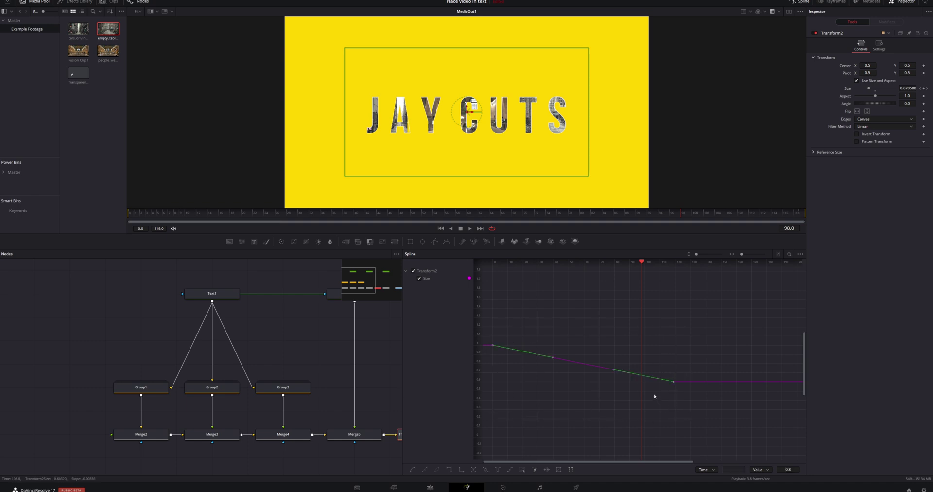
key(s)
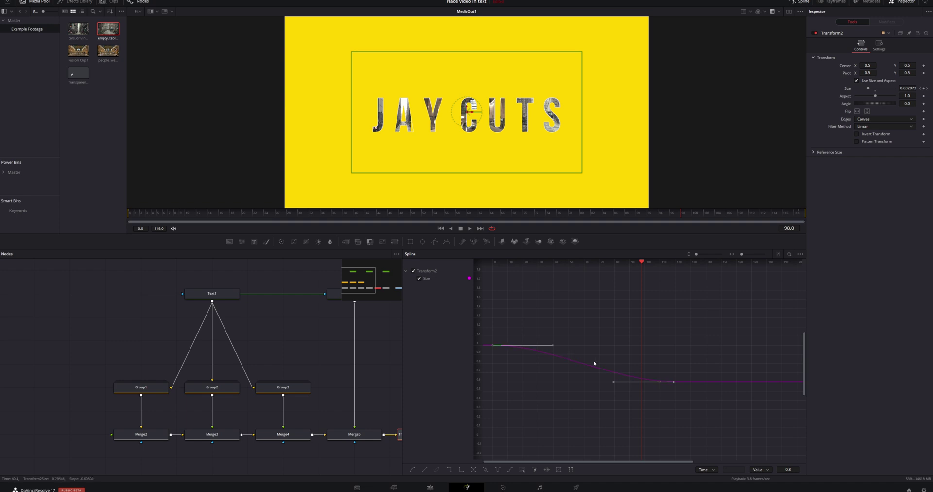